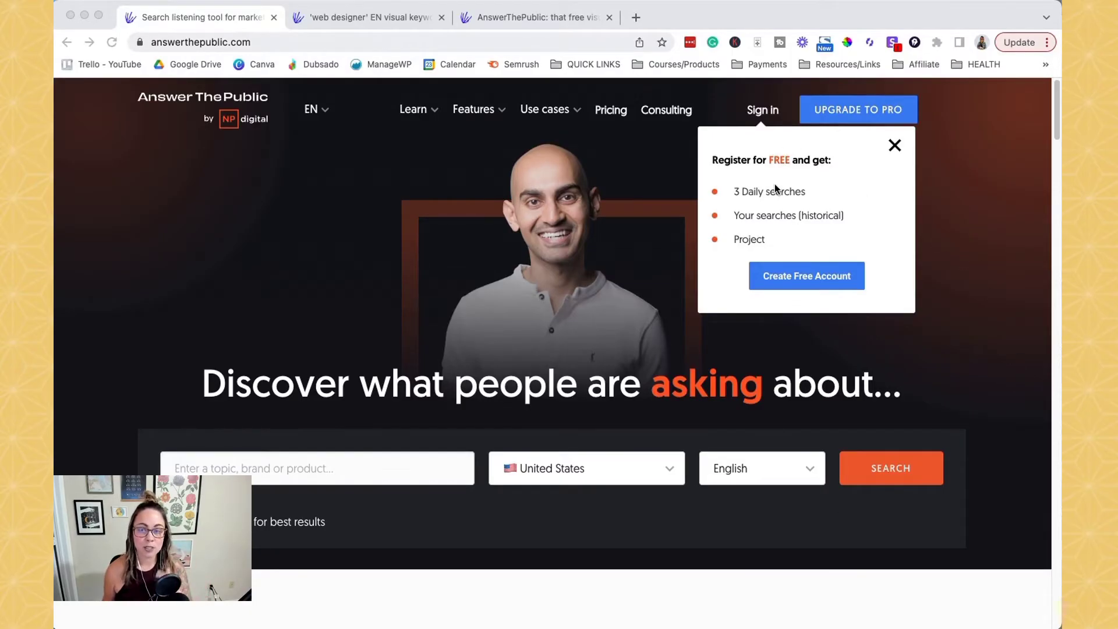
# Scroll to the 'Of Content Ideas' explanation and highlight the phrase 'autocomplete data'
pyautogui.click(811, 193)
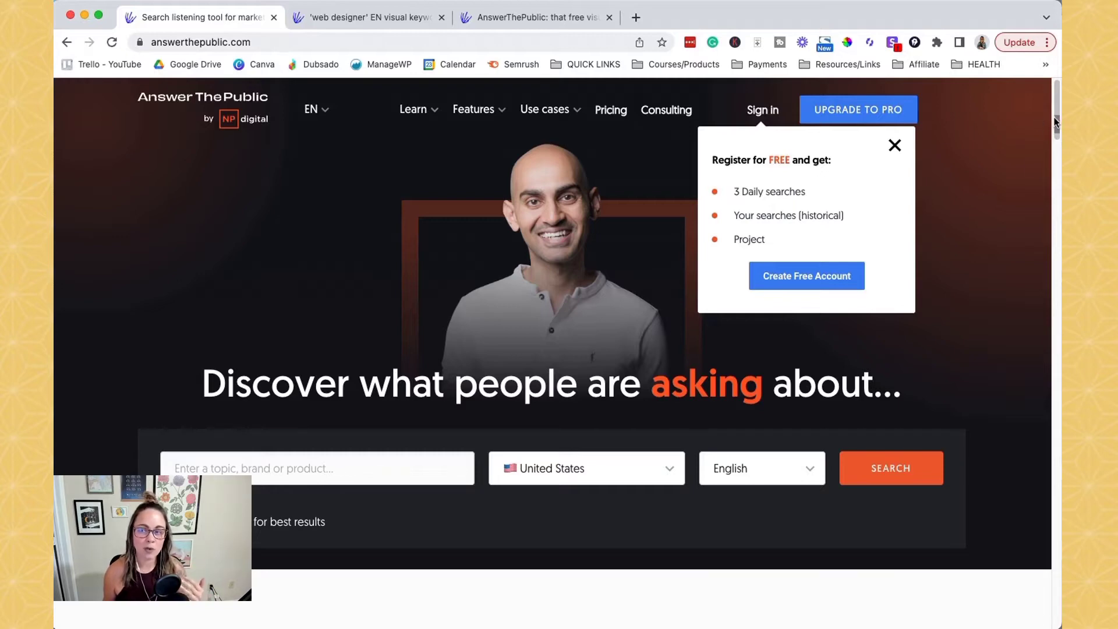
pyautogui.moveTo(1057, 117); pyautogui.dragTo(1040, 255)
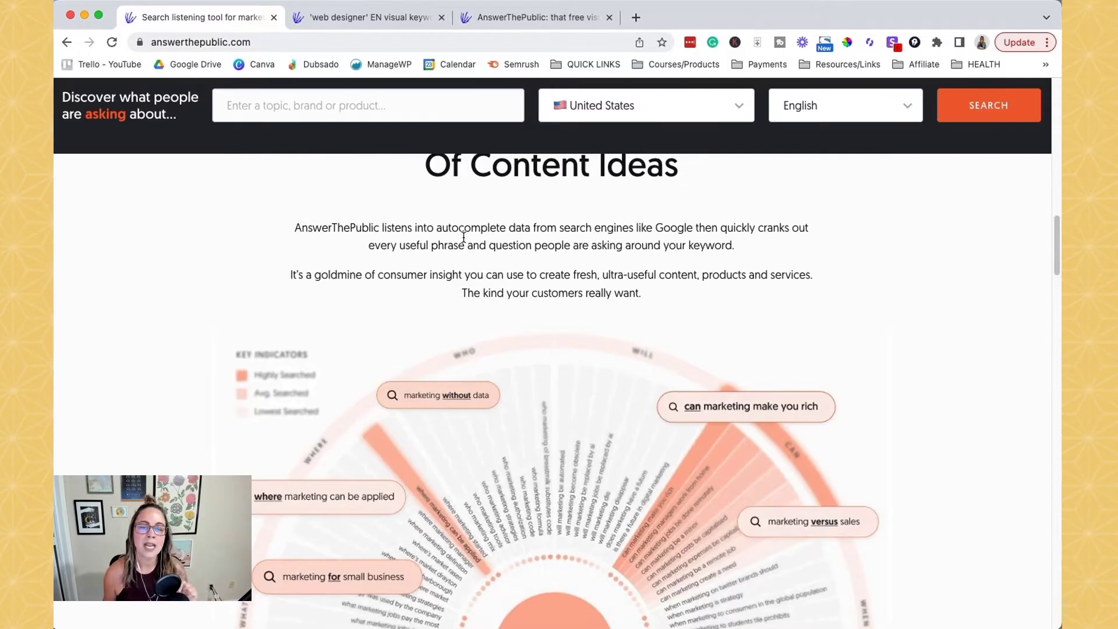
pyautogui.moveTo(438, 228); pyautogui.dragTo(542, 228)
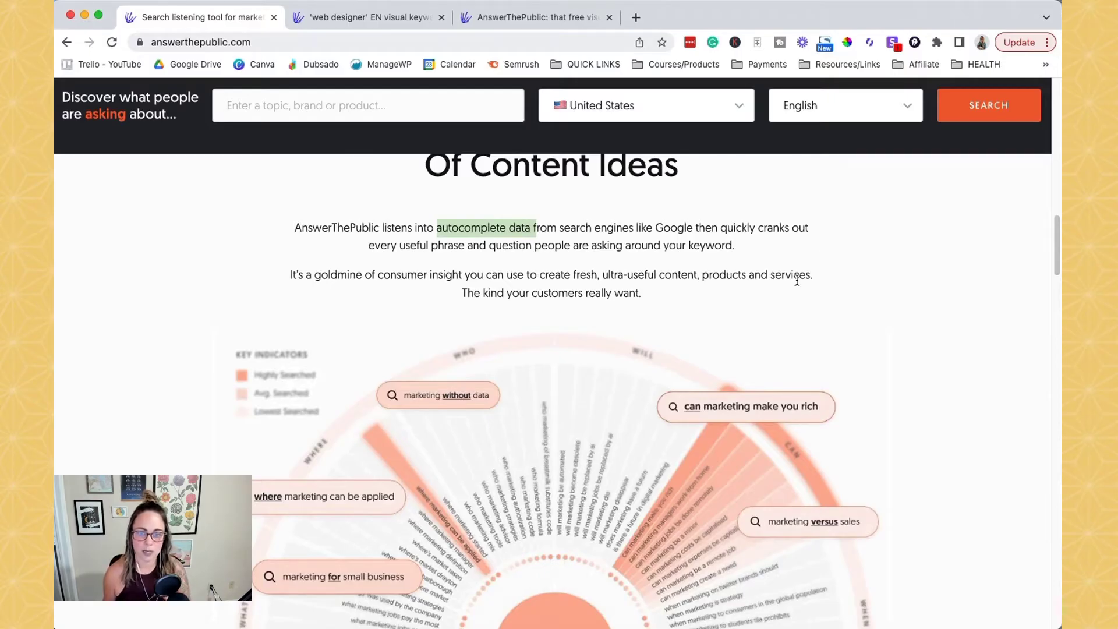
pyautogui.click(637, 18)
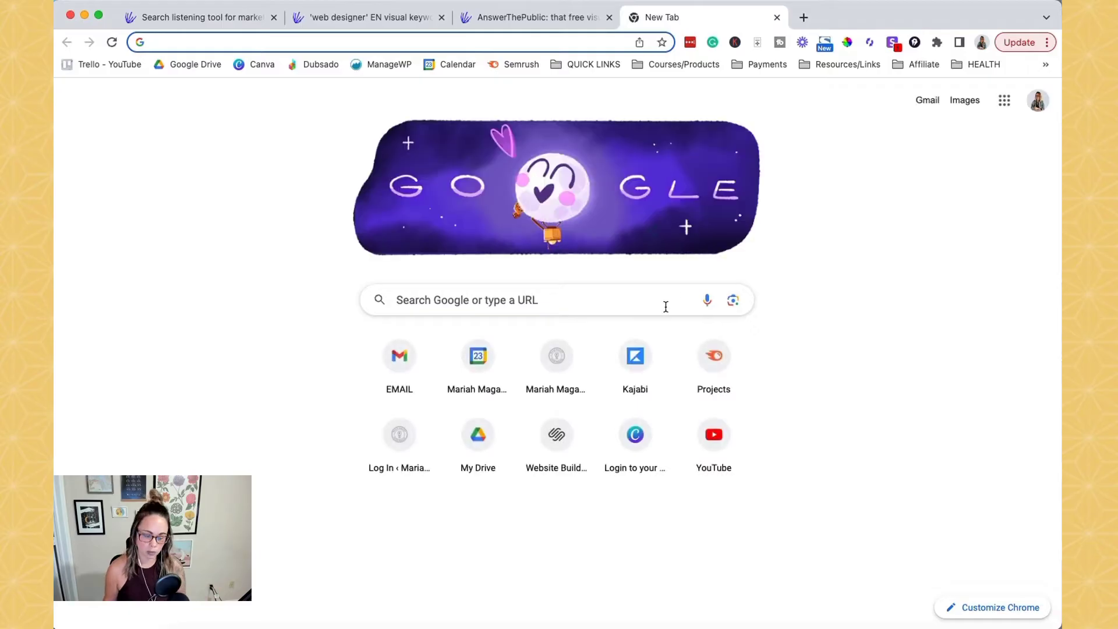
pyautogui.click(614, 289)
pyautogui.write('we')
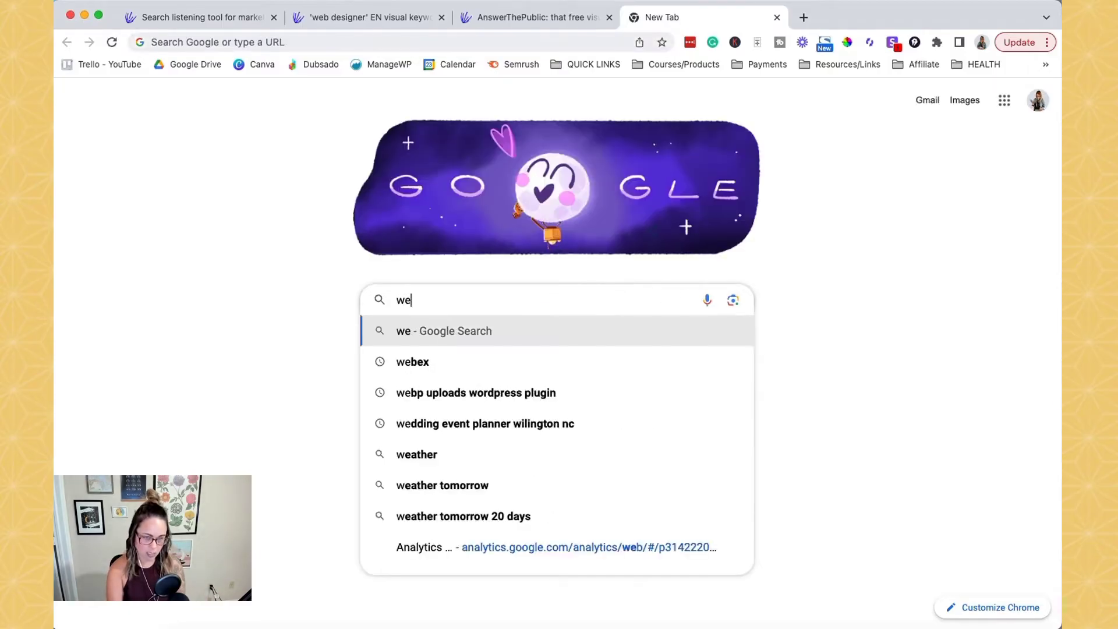
pyautogui.write('b design')
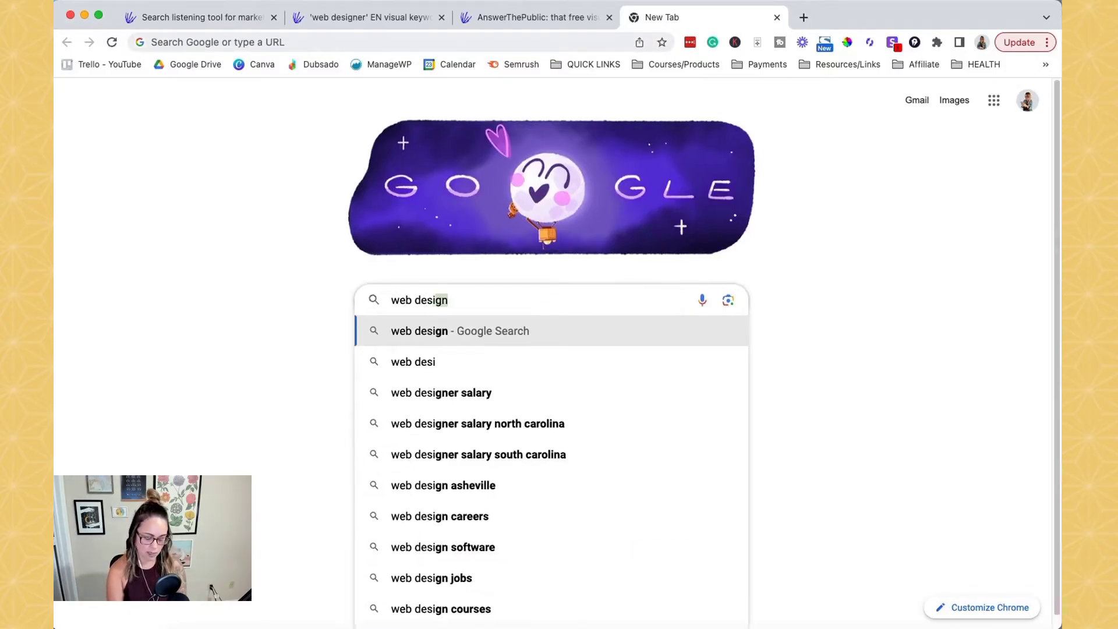
pyautogui.write('er')
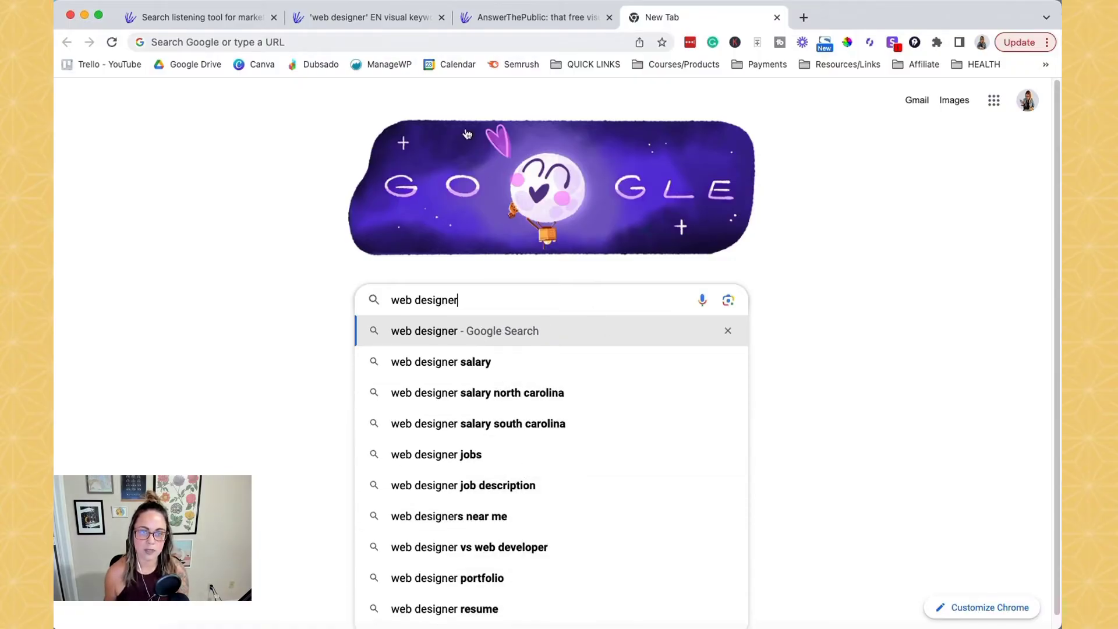
pyautogui.click(187, 17)
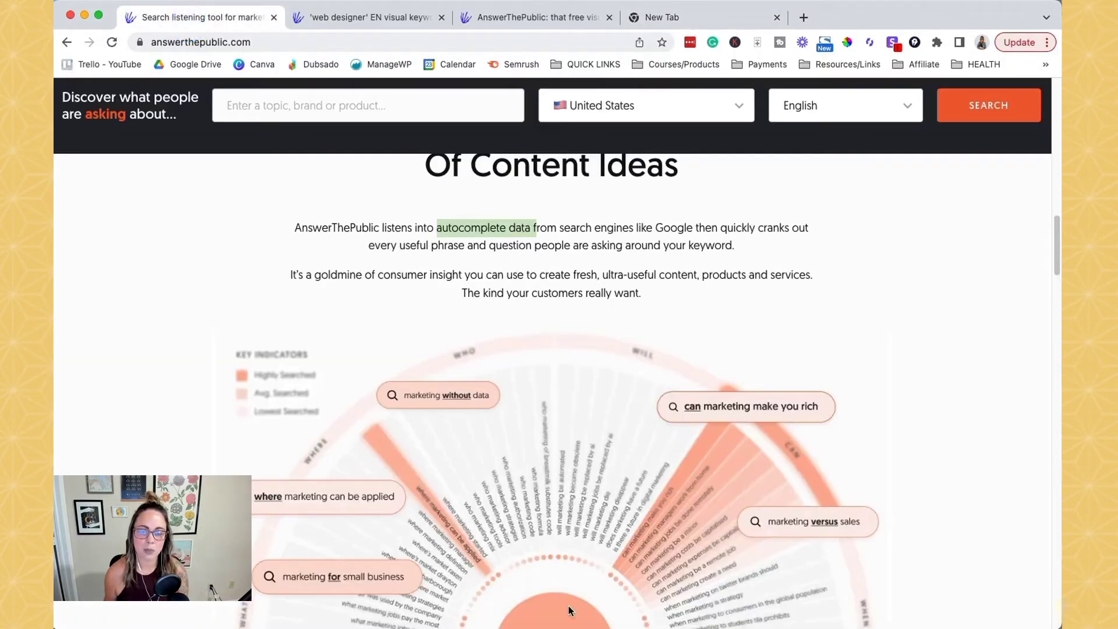
pyautogui.click(647, 18)
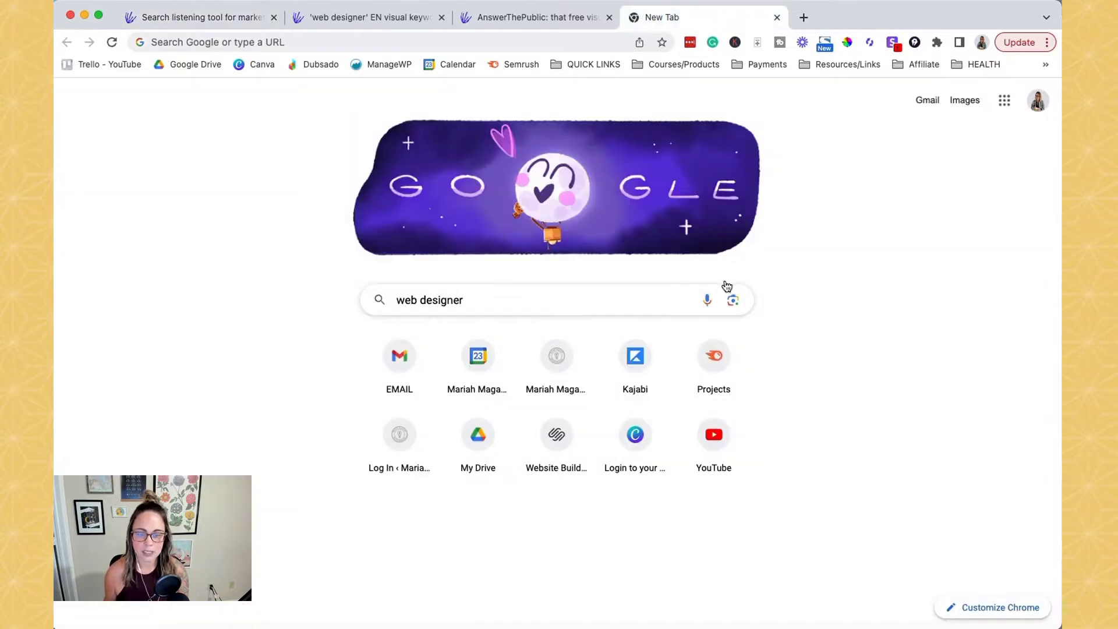
pyautogui.click(480, 300)
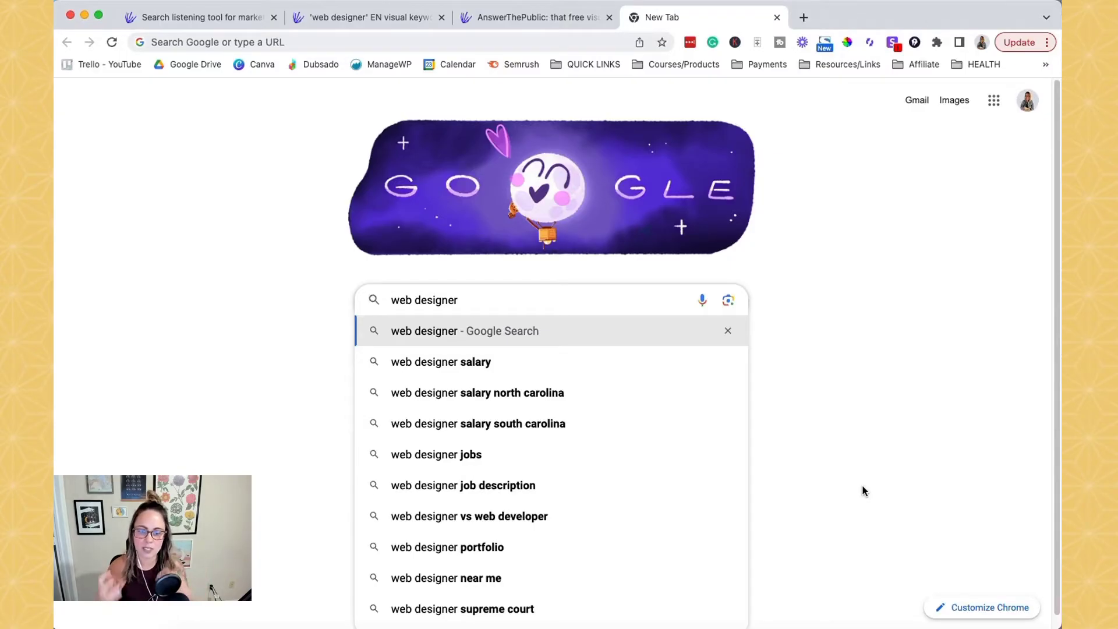
pyautogui.click(776, 17)
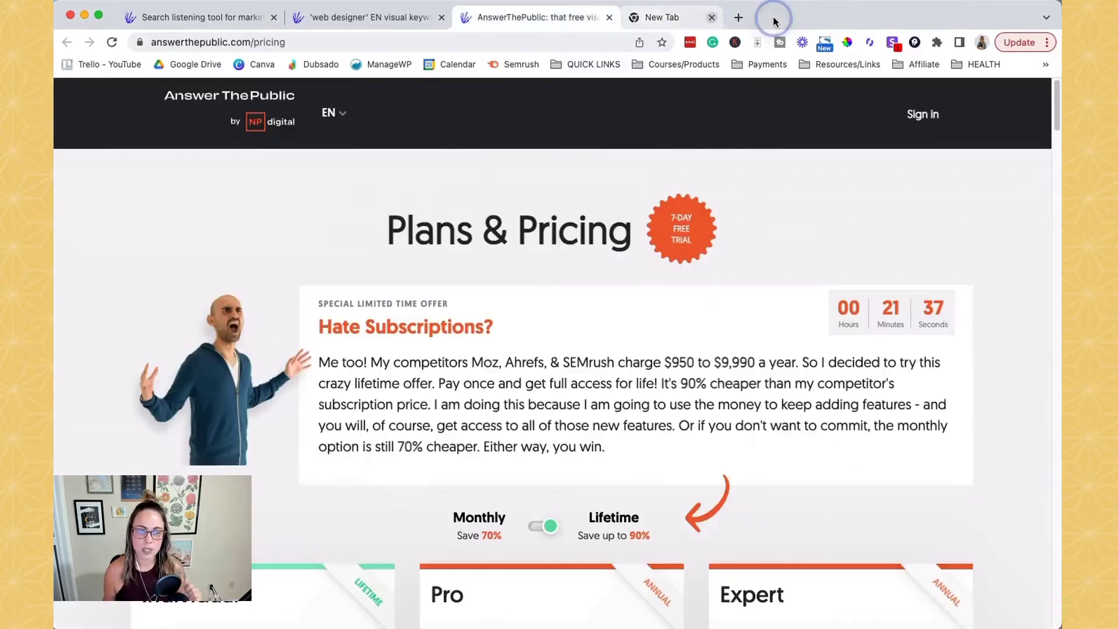
pyautogui.click(155, 19)
pyautogui.scroll(15, 952, 391)
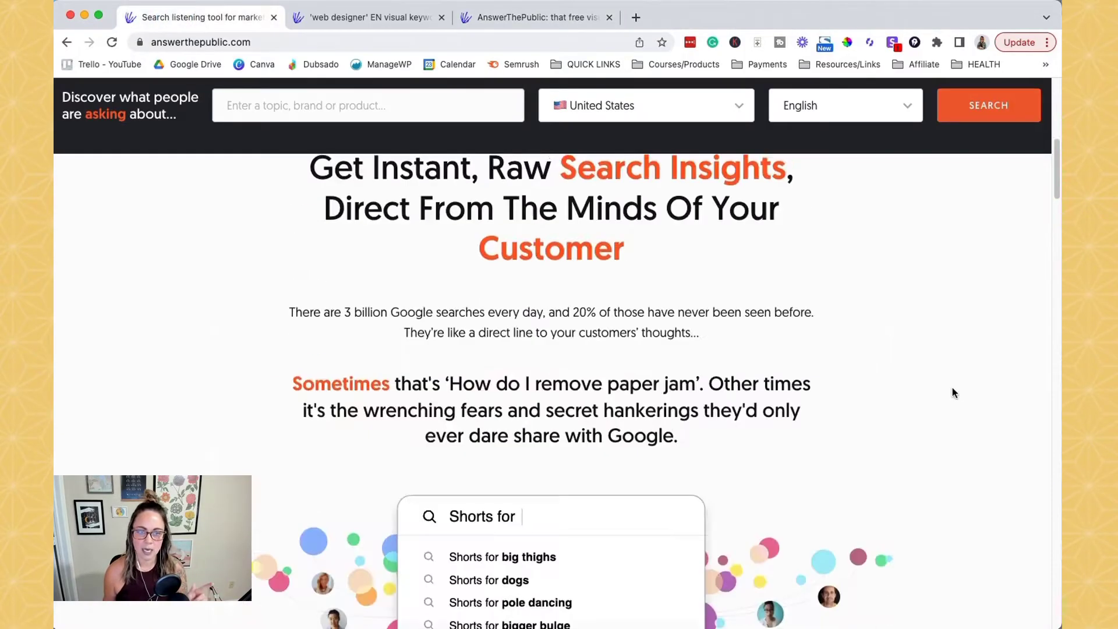
pyautogui.scroll(-2, 954, 392)
pyautogui.scroll(-1, 953, 392)
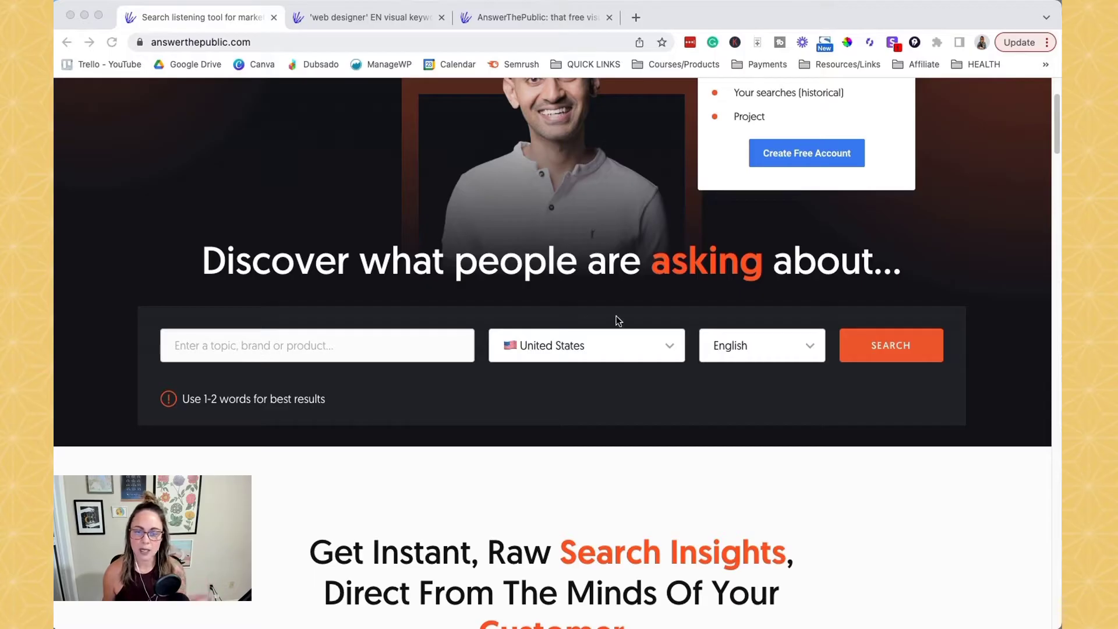
# Open the search-country list and close it with United States still selected
pyautogui.click(633, 345)
pyautogui.click(633, 345)
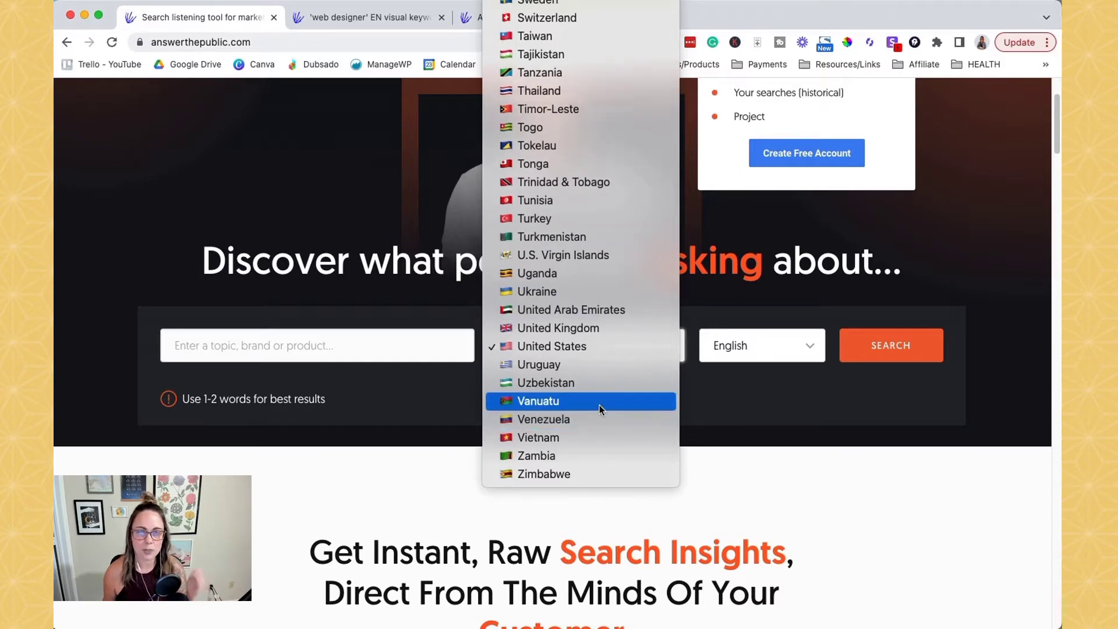
pyautogui.click(968, 442)
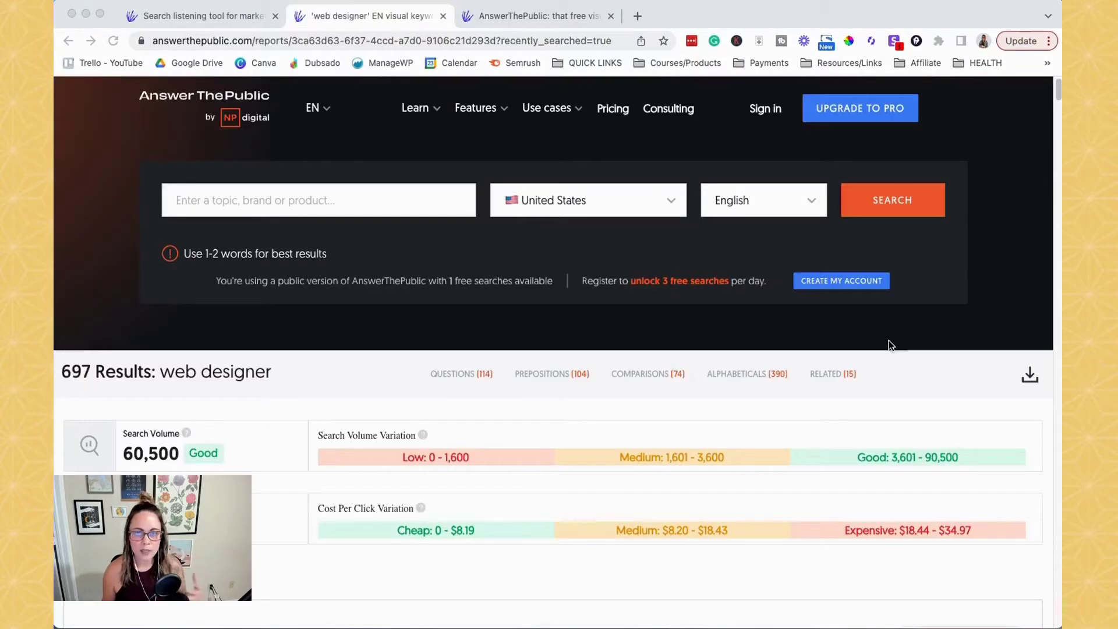
pyautogui.click(291, 376)
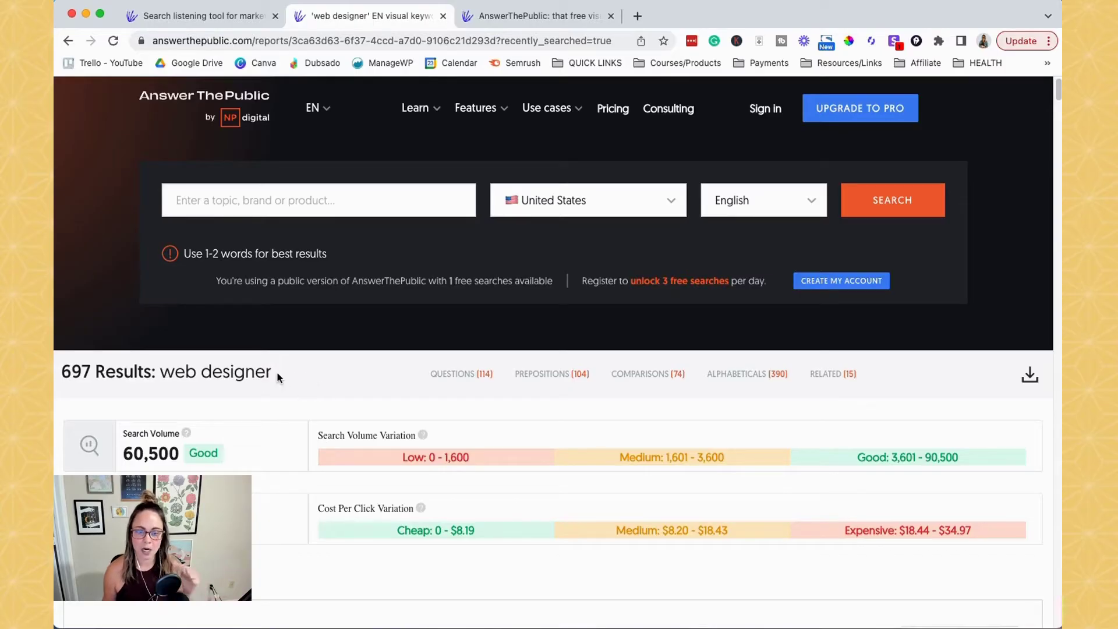
pyautogui.scroll(-1, 987, 326)
pyautogui.scroll(1, 988, 329)
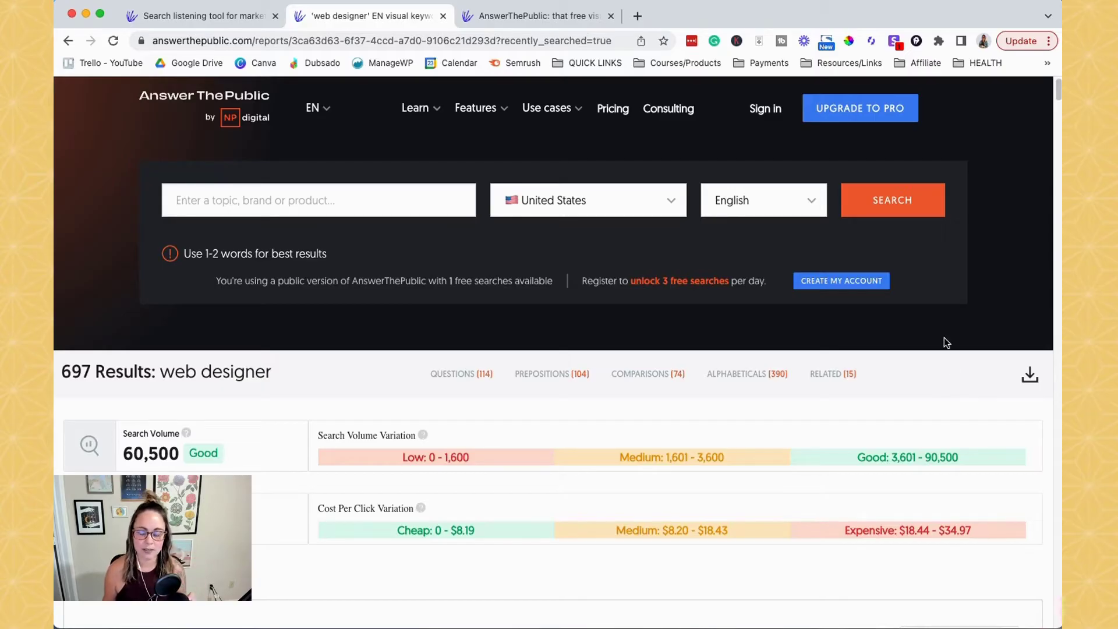
pyautogui.scroll(-2, 956, 326)
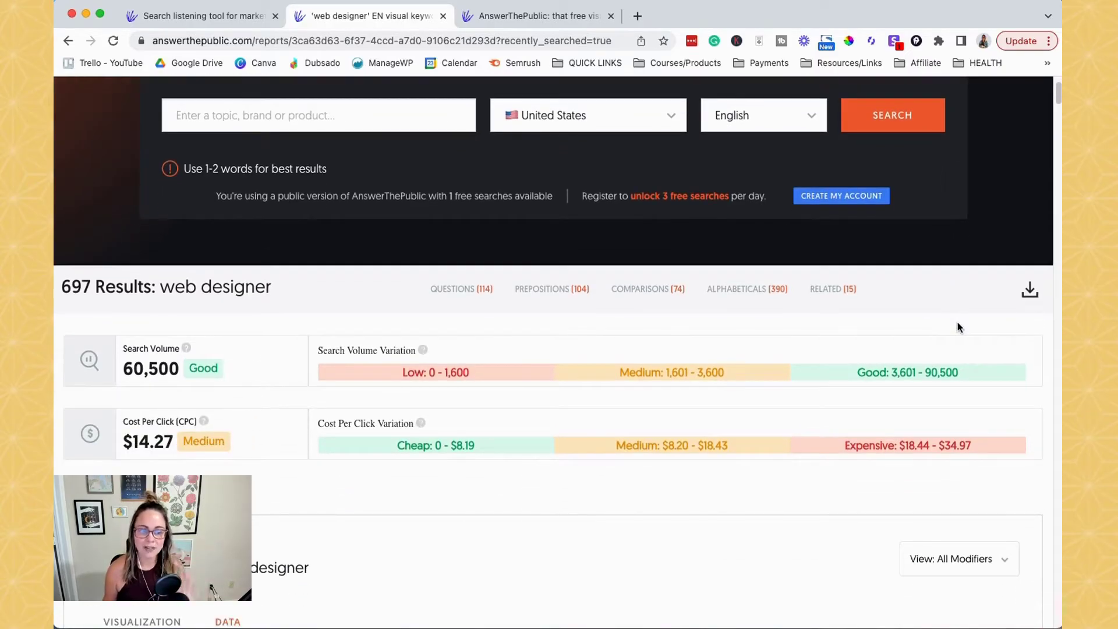
pyautogui.scroll(-1, 958, 326)
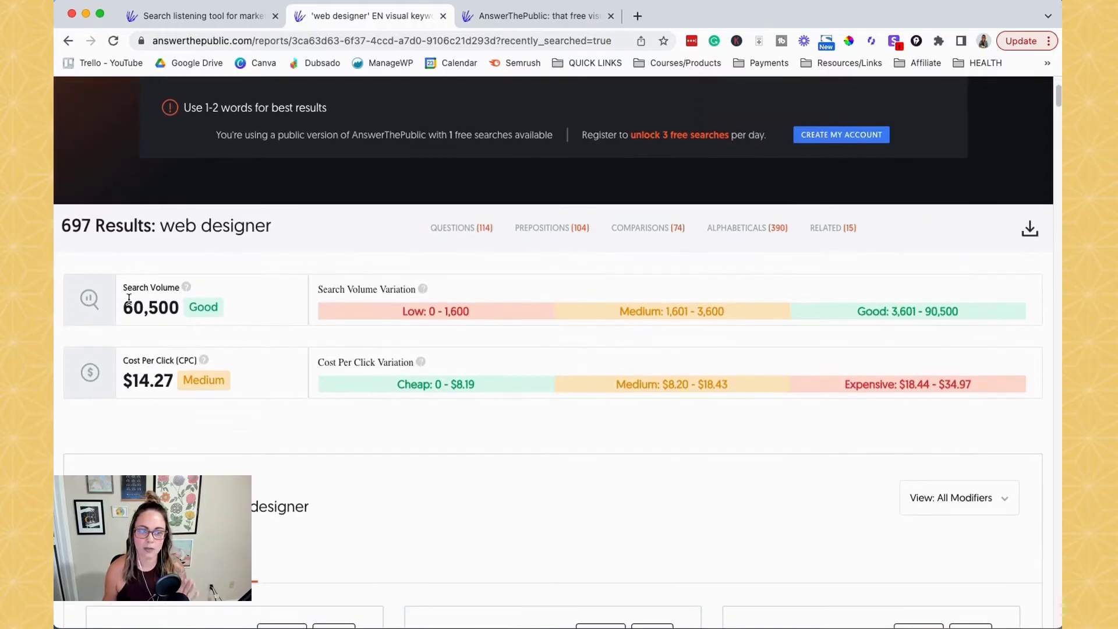
pyautogui.moveTo(187, 289)
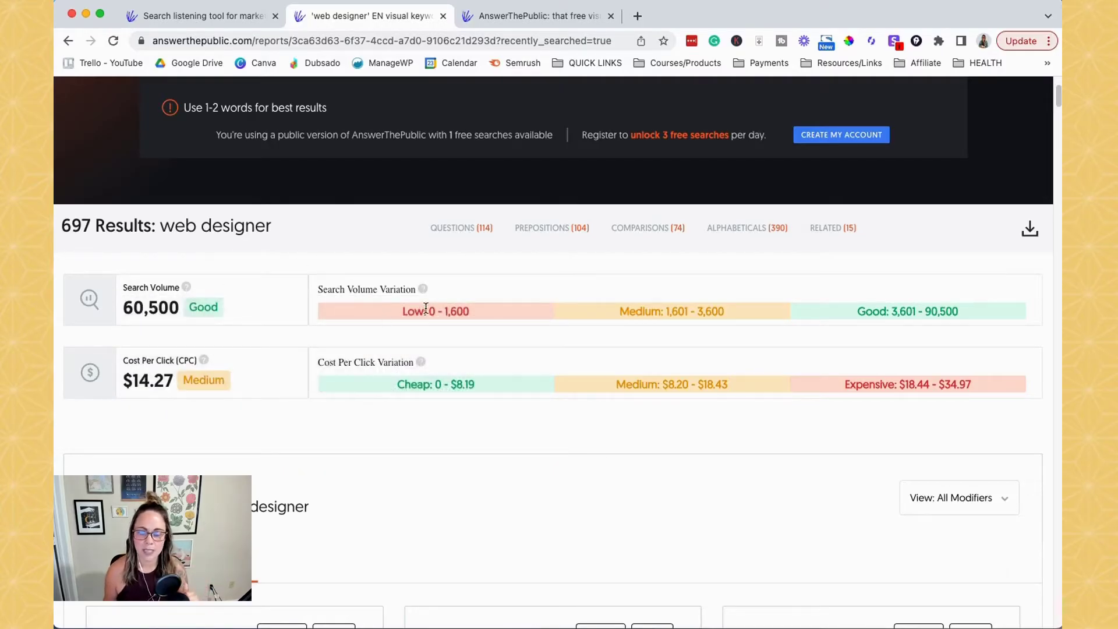
pyautogui.scroll(-4, 773, 411)
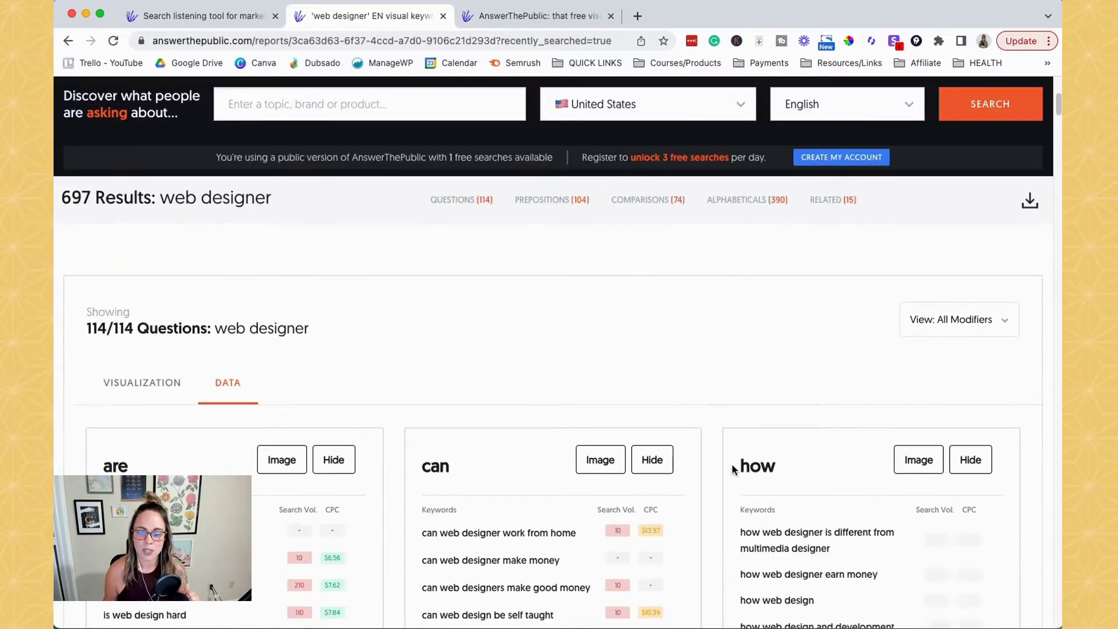
pyautogui.scroll(4, 583, 407)
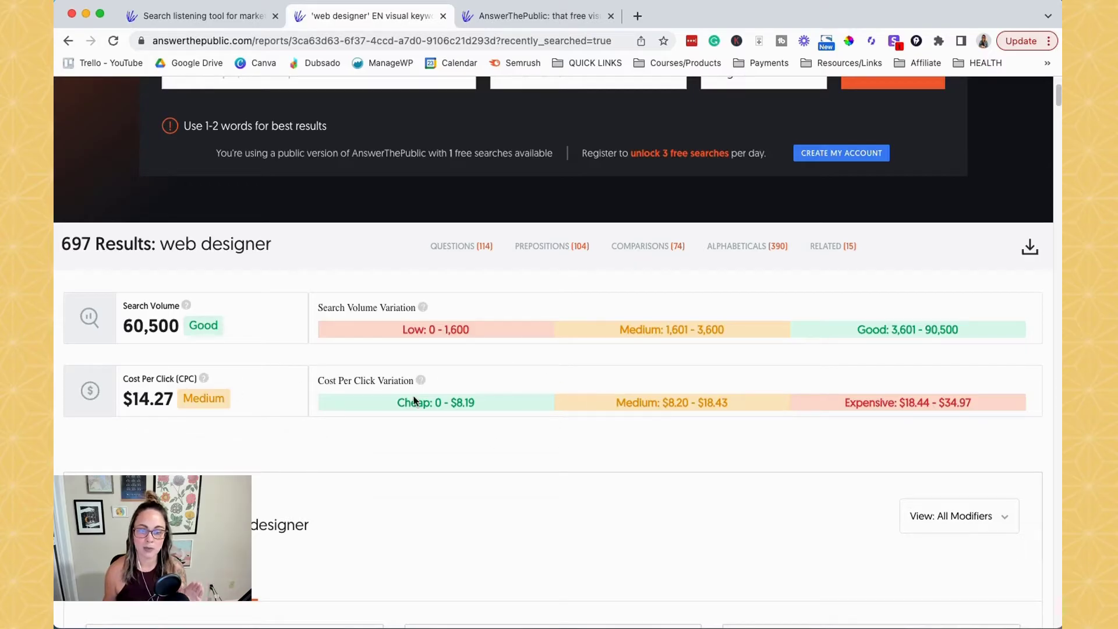
pyautogui.scroll(1, 1024, 337)
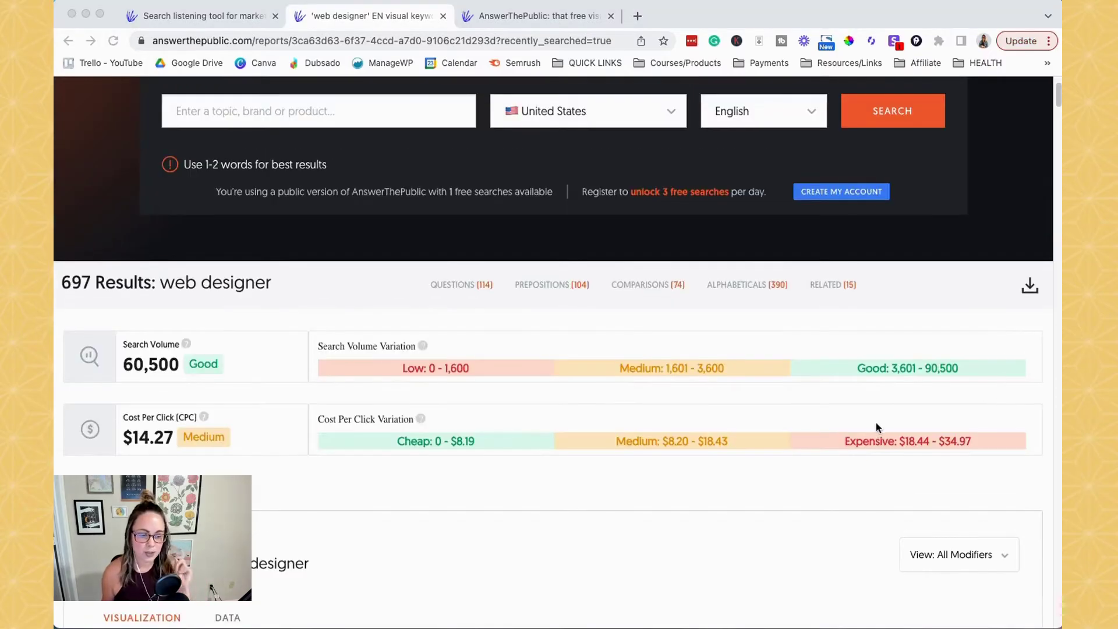
pyautogui.scroll(-2, 871, 455)
pyautogui.scroll(-1, 871, 457)
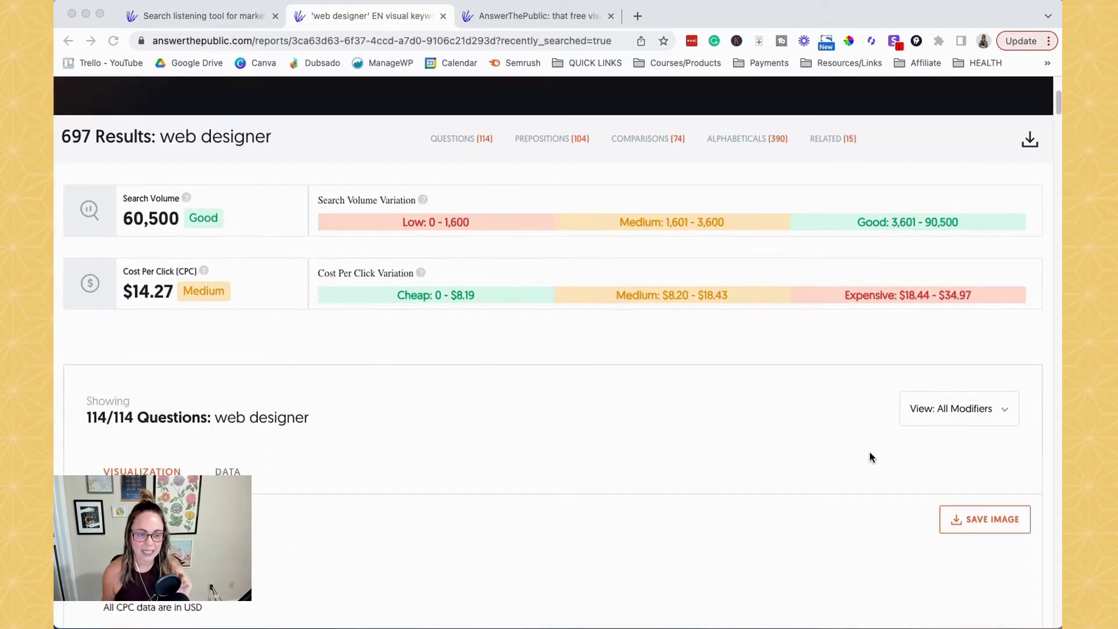
pyautogui.scroll(-8, 869, 457)
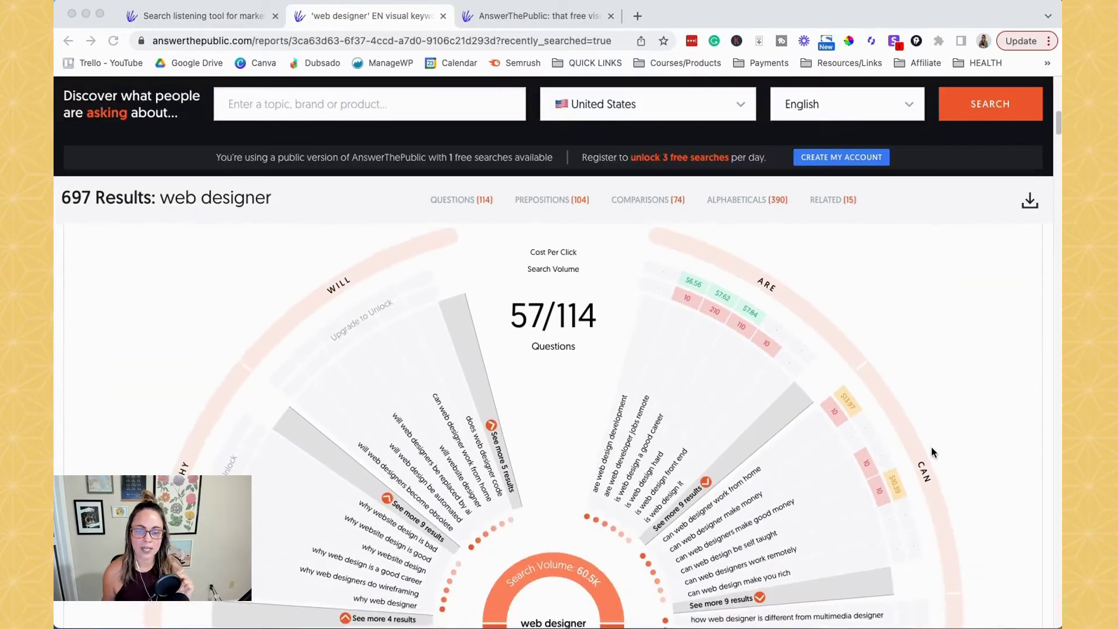
pyautogui.scroll(-2, 988, 451)
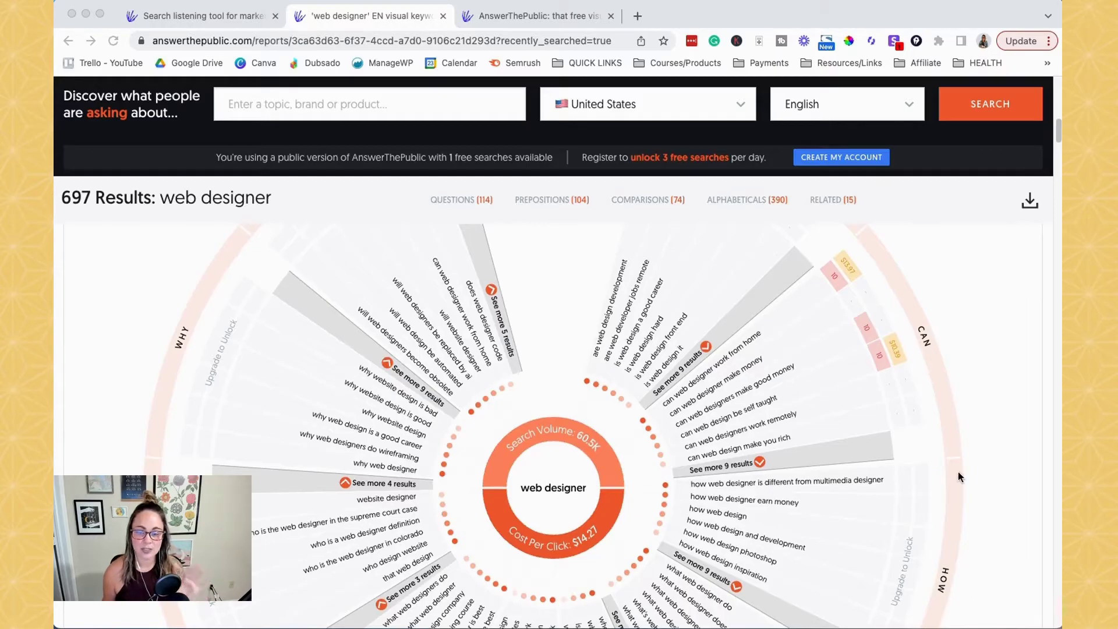
pyautogui.scroll(5, 712, 463)
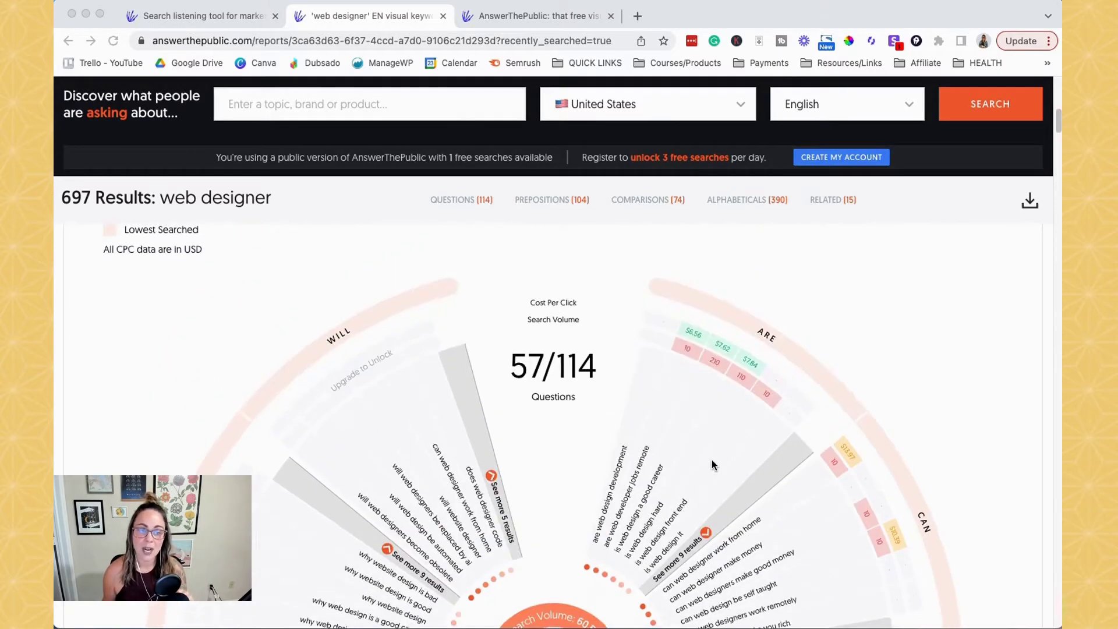
pyautogui.scroll(-2, 909, 373)
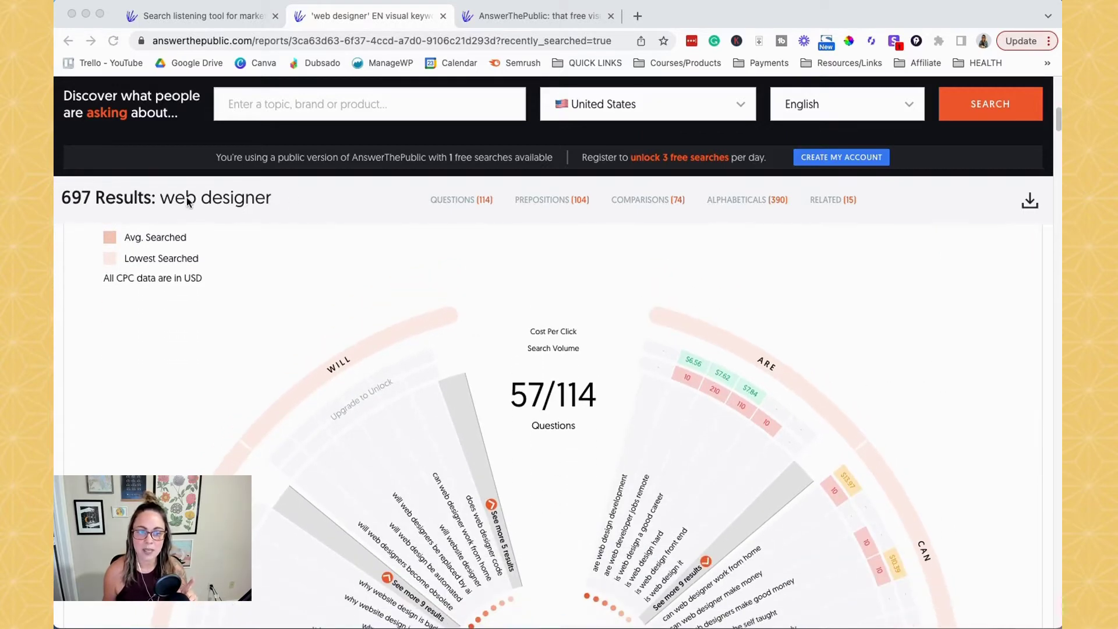
pyautogui.scroll(-2, 942, 331)
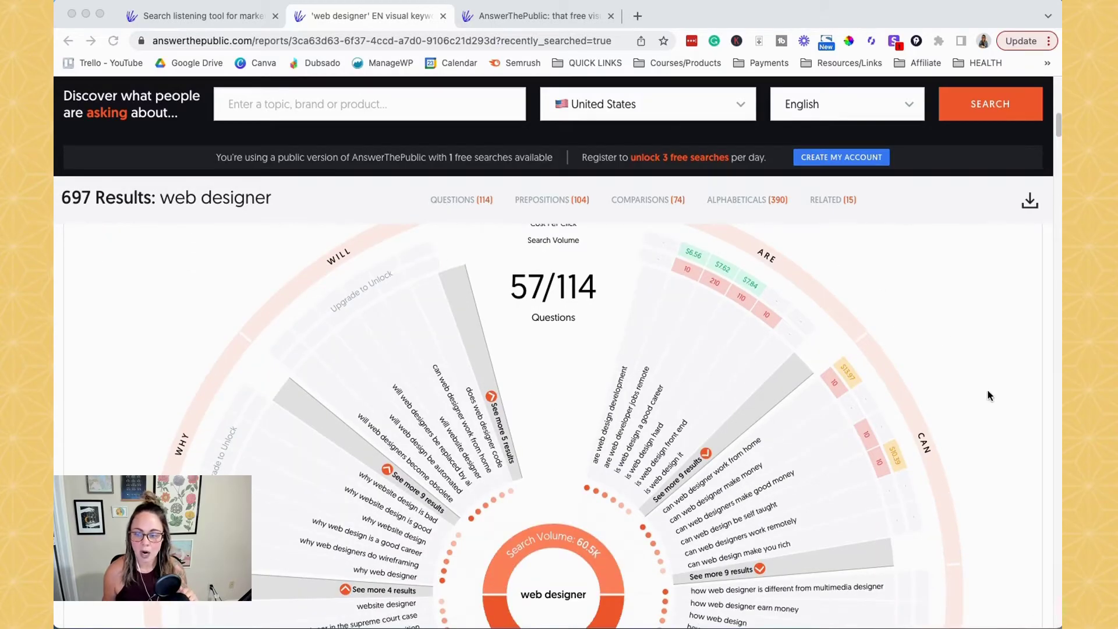
pyautogui.scroll(-2, 988, 395)
pyautogui.scroll(-5, 980, 500)
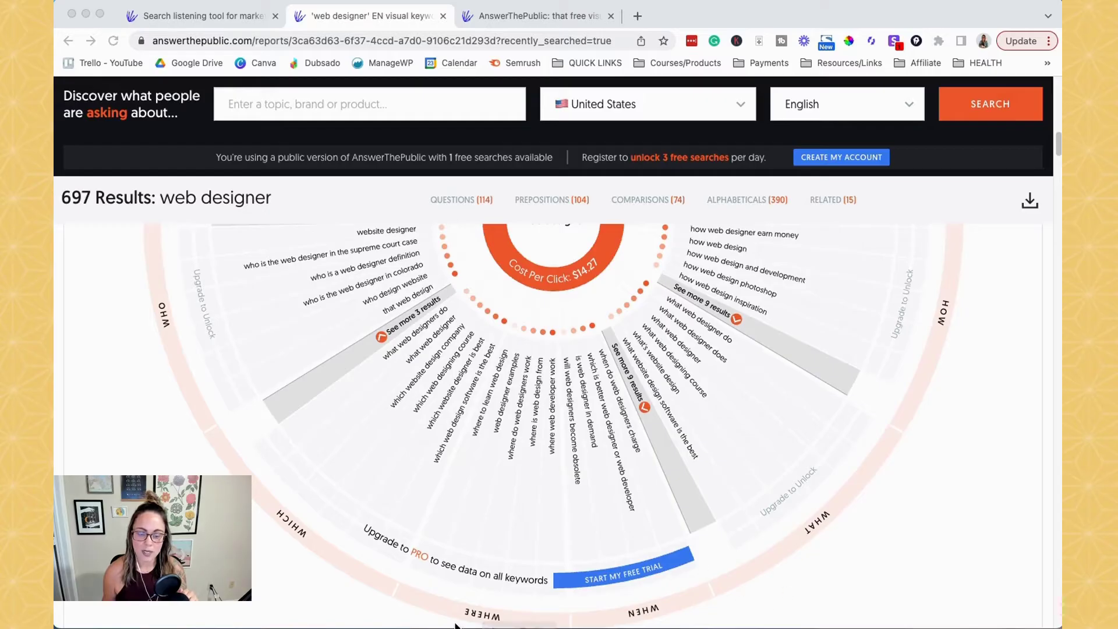
pyautogui.scroll(2, 289, 536)
pyautogui.scroll(5, 289, 535)
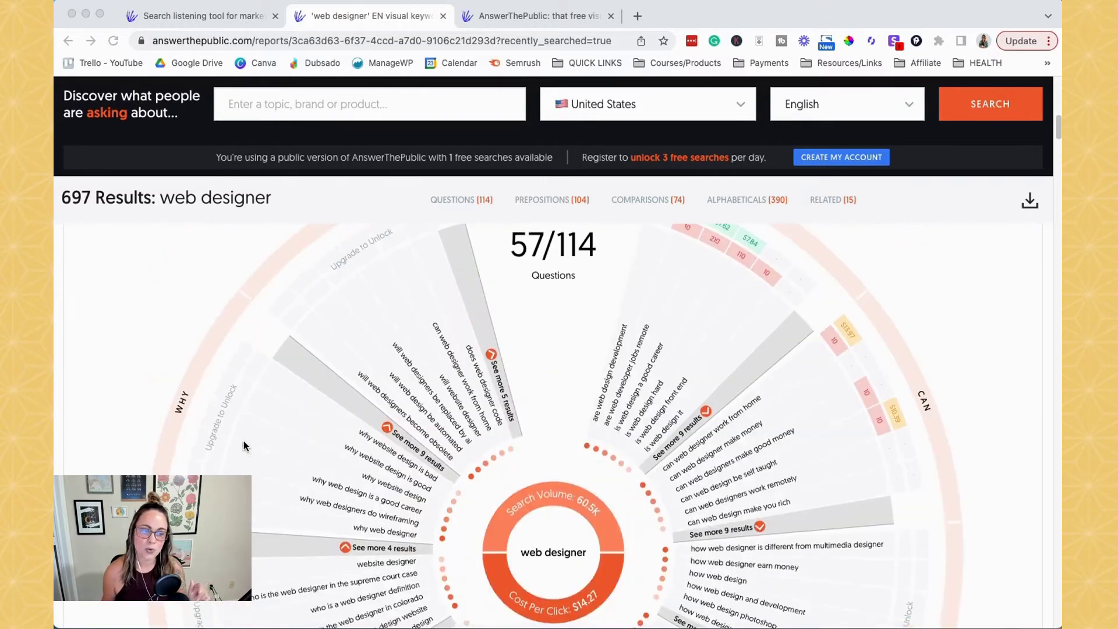
pyautogui.scroll(1, 312, 446)
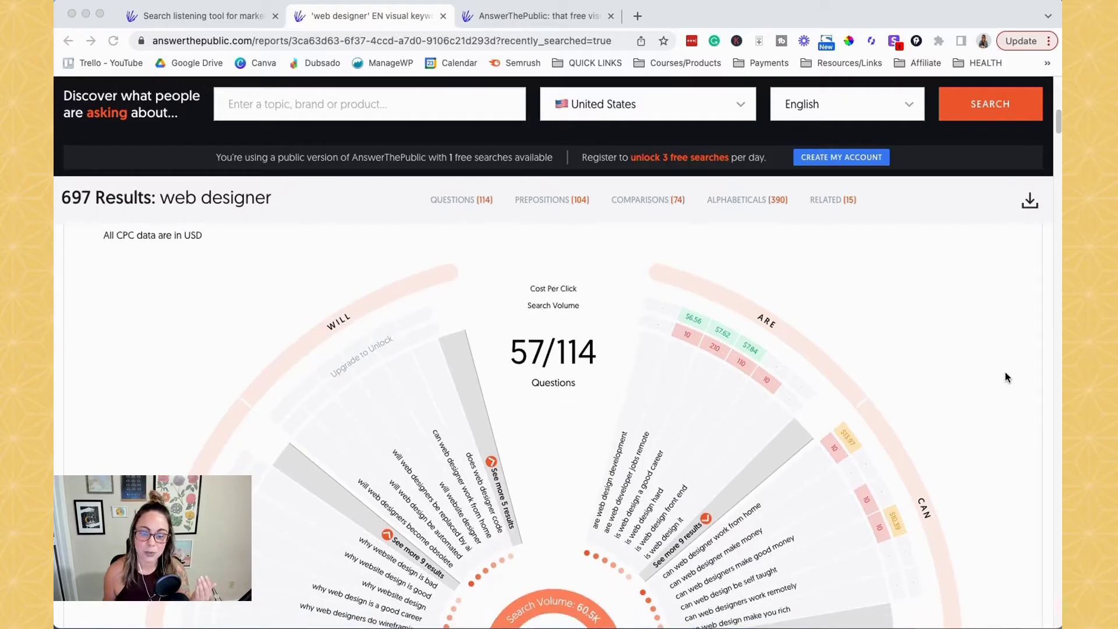
pyautogui.scroll(2, 1006, 377)
pyautogui.scroll(-6, 1006, 377)
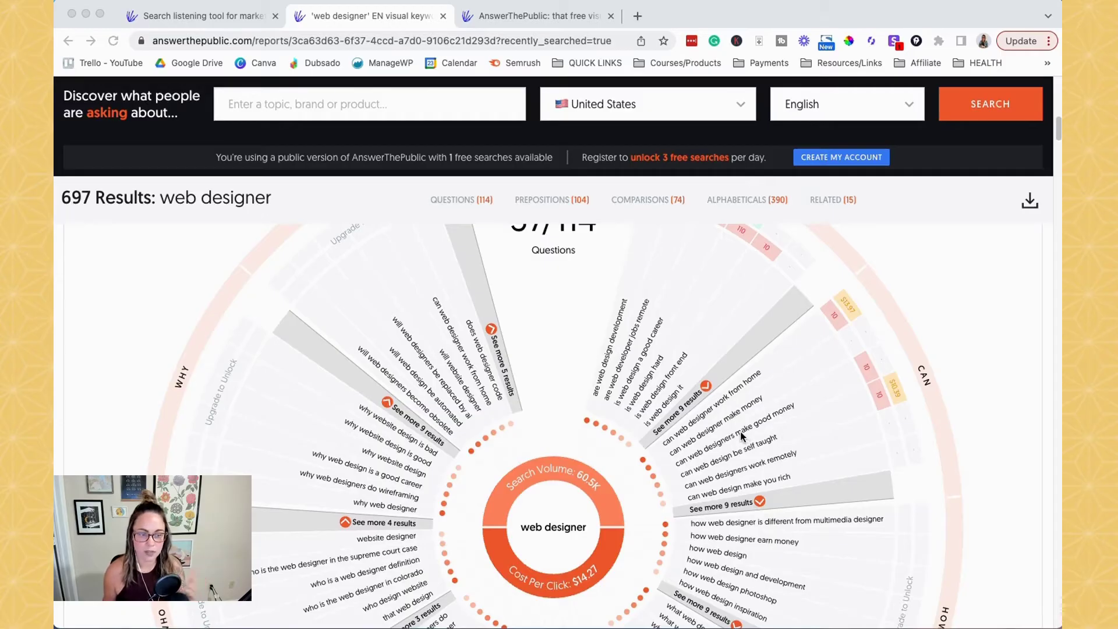
pyautogui.scroll(5, 740, 431)
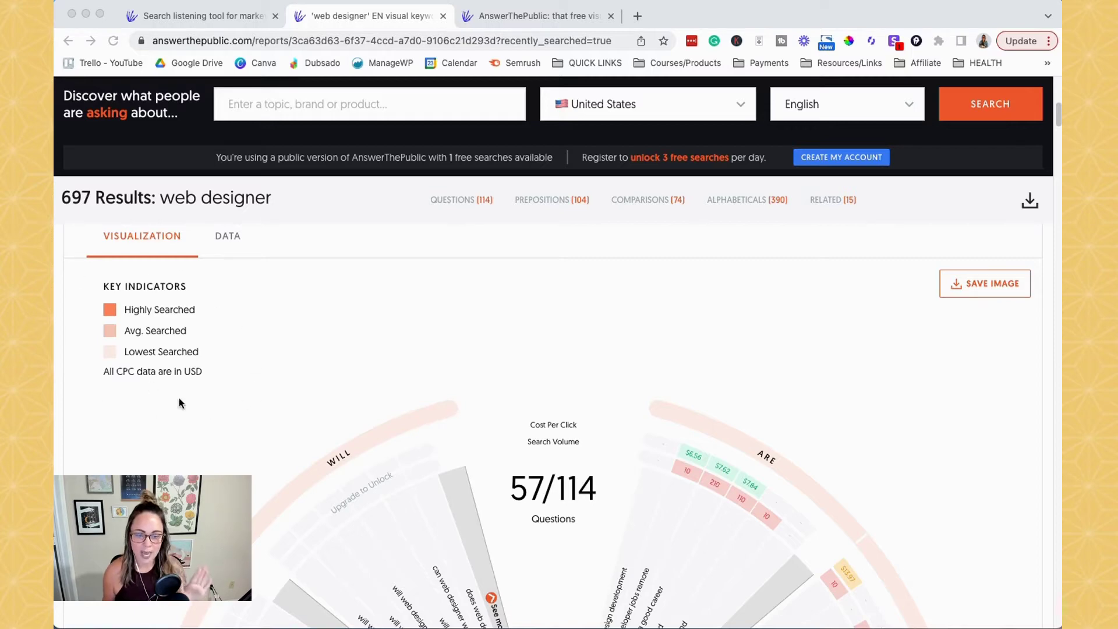
pyautogui.scroll(-4, 539, 320)
pyautogui.scroll(3, 539, 321)
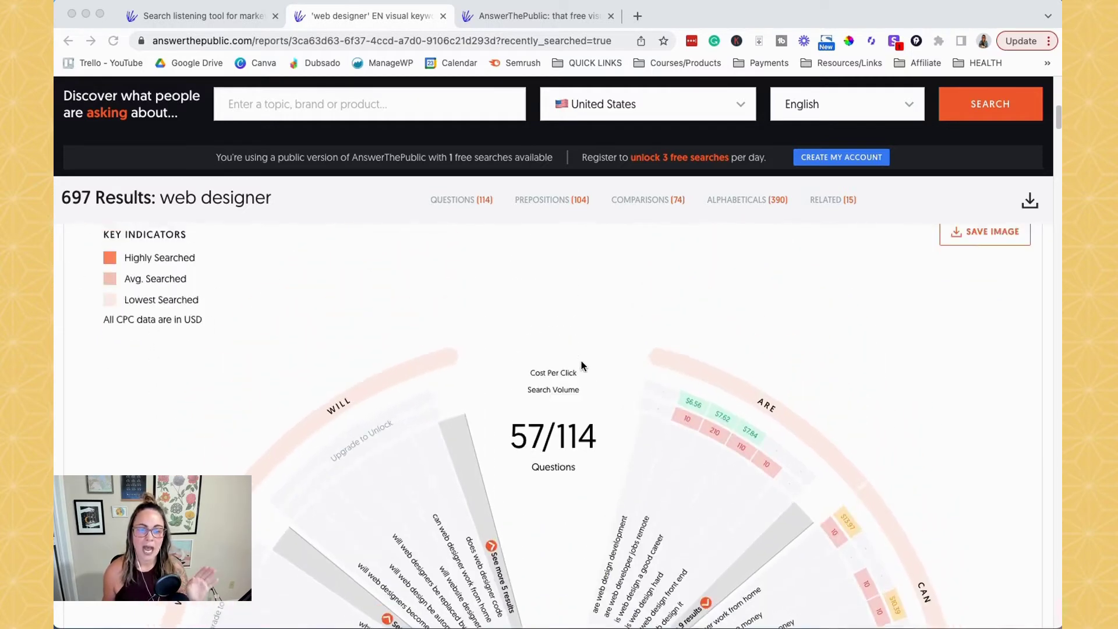
pyautogui.scroll(-2, 955, 384)
pyautogui.scroll(-1, 1004, 416)
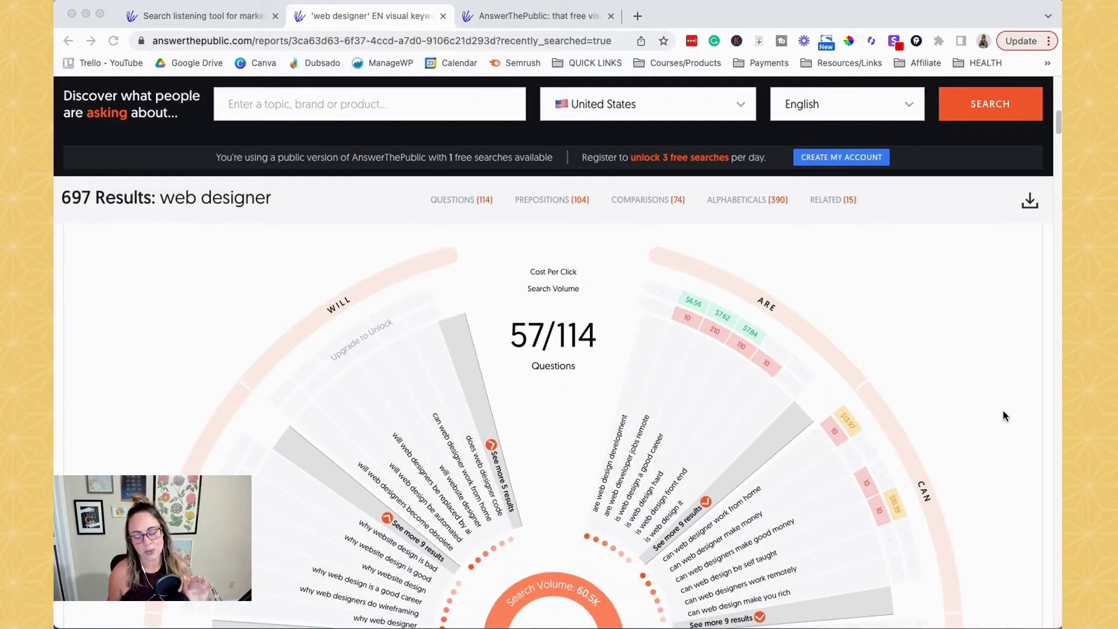
pyautogui.scroll(-3, 985, 402)
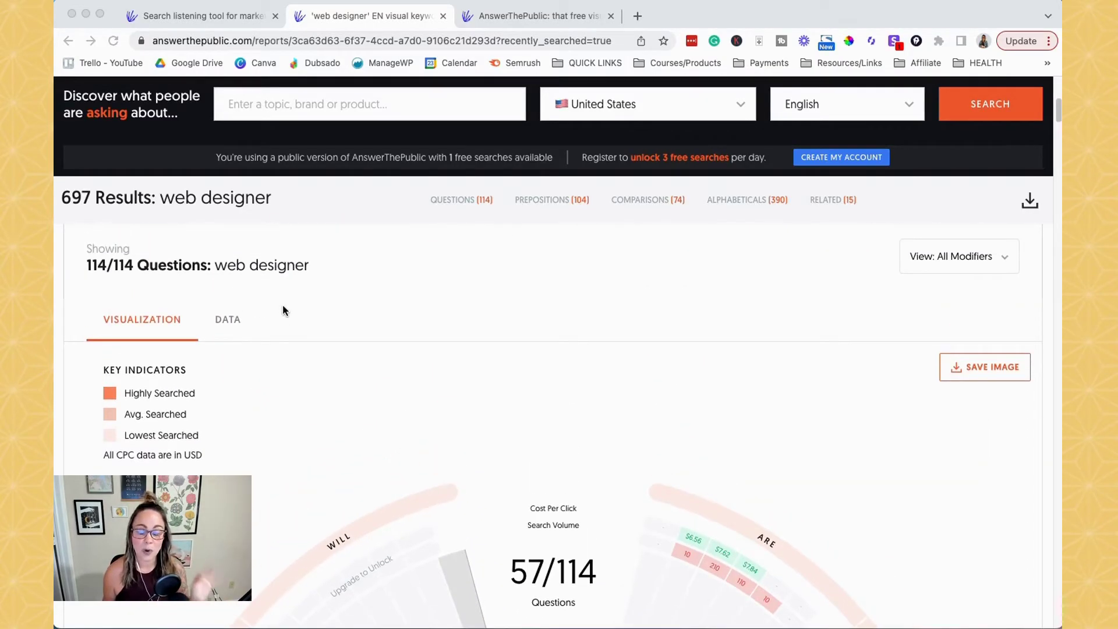
# Toggle from DATA to VISUALIZATION and back to DATA, leaving the are, can and how keyword tables showing
pyautogui.click(259, 305)
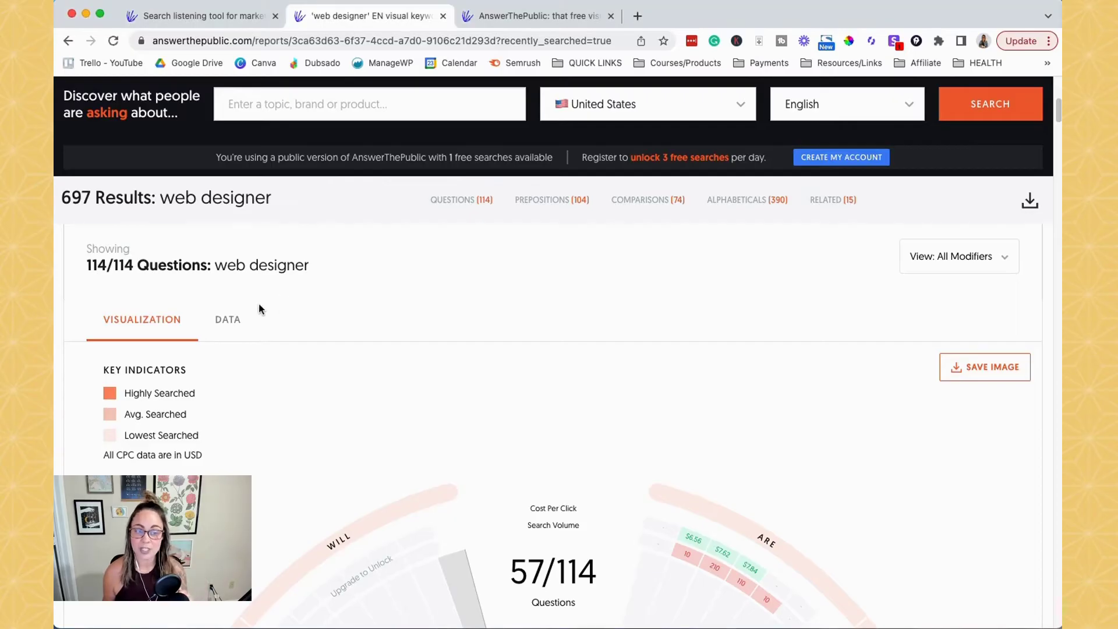
pyautogui.click(235, 325)
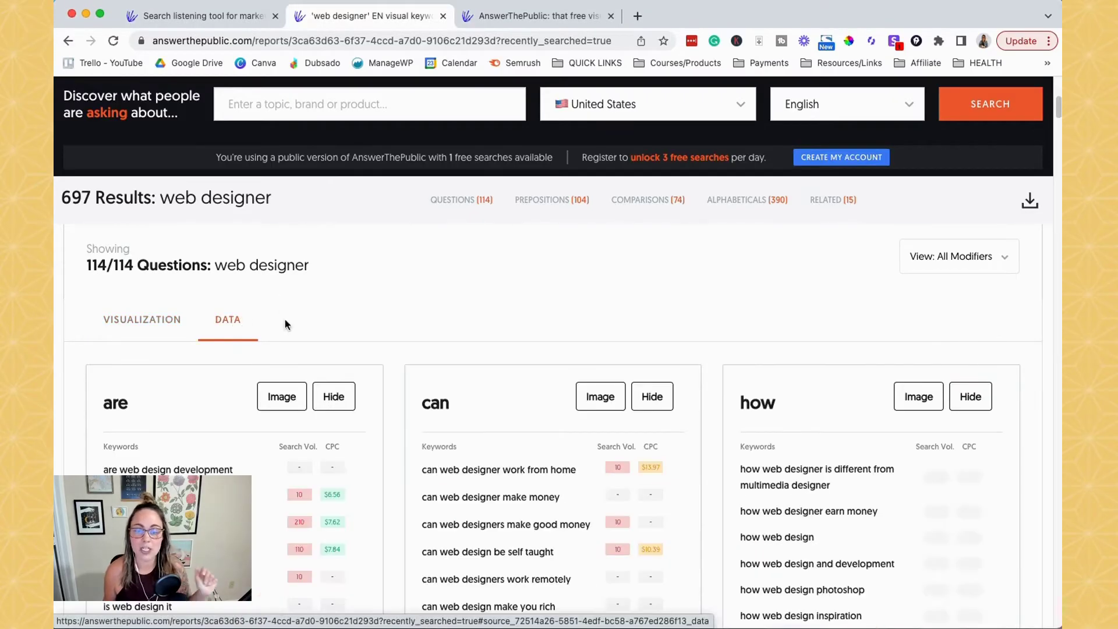
pyautogui.scroll(-3, 827, 358)
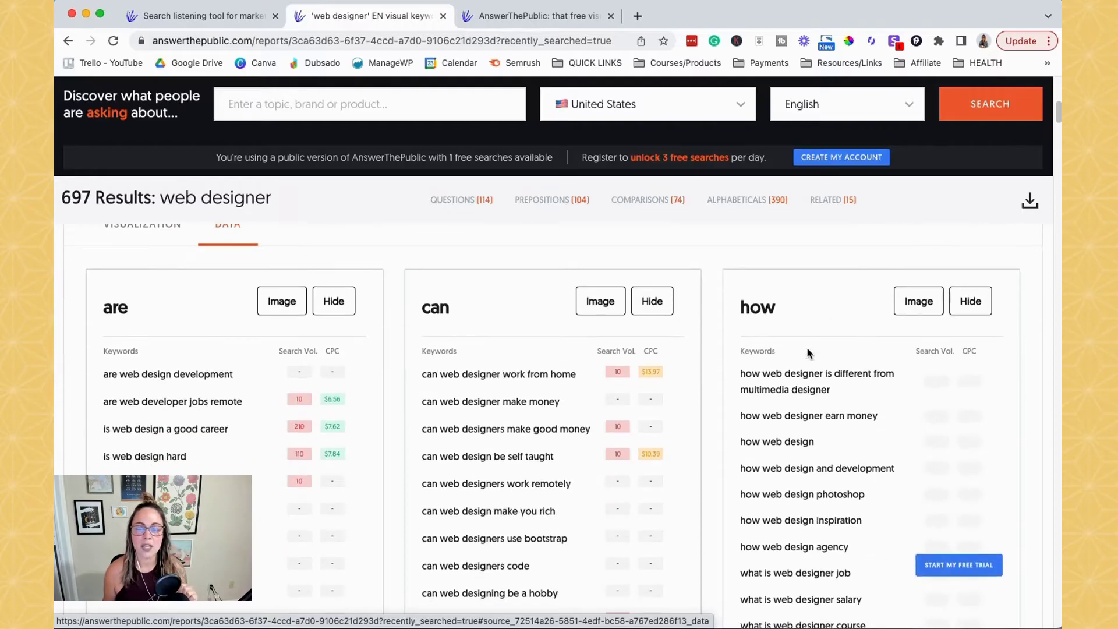
pyautogui.scroll(3, 512, 385)
pyautogui.click(198, 269)
pyautogui.scroll(-5, 640, 364)
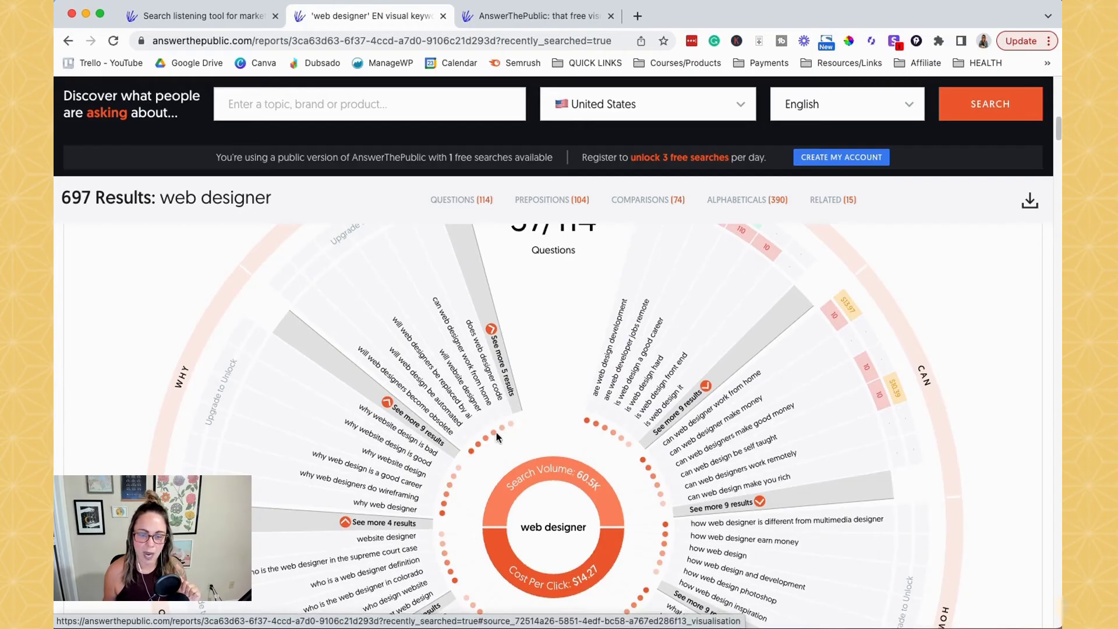
pyautogui.scroll(5, 469, 447)
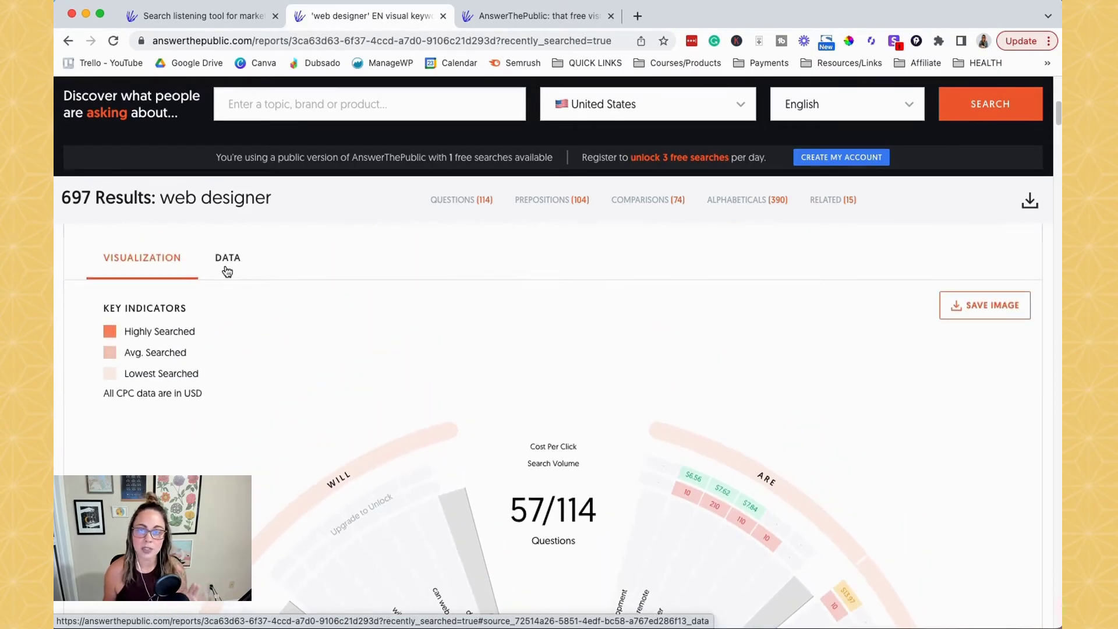
pyautogui.click(226, 267)
pyautogui.scroll(-1, 742, 252)
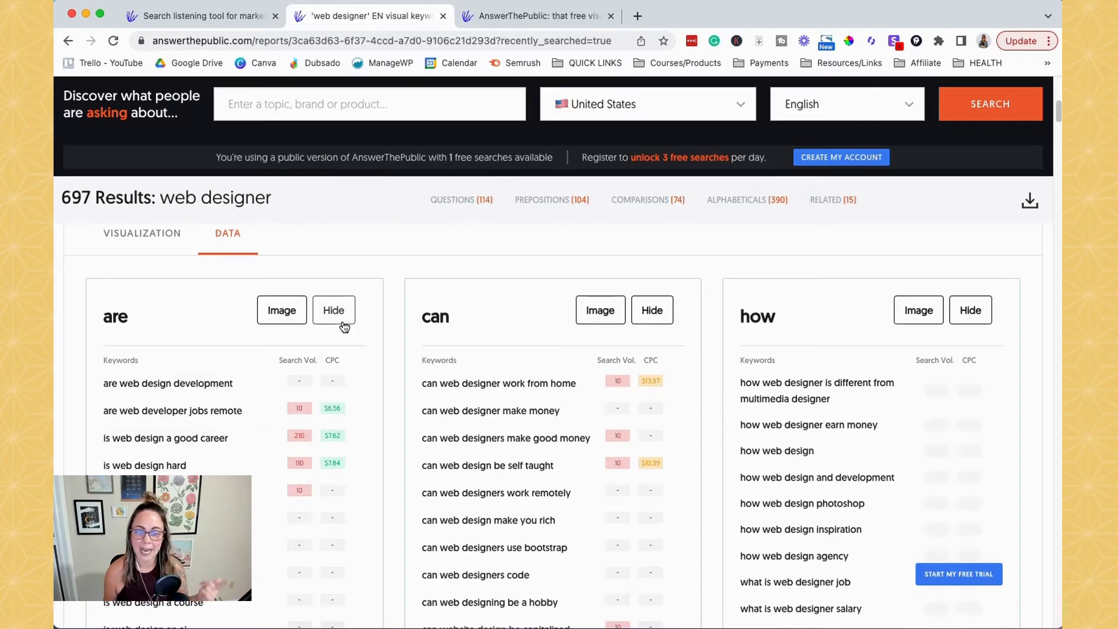
# Open the 'are' keyword group as a branching tree image
pyautogui.click(287, 314)
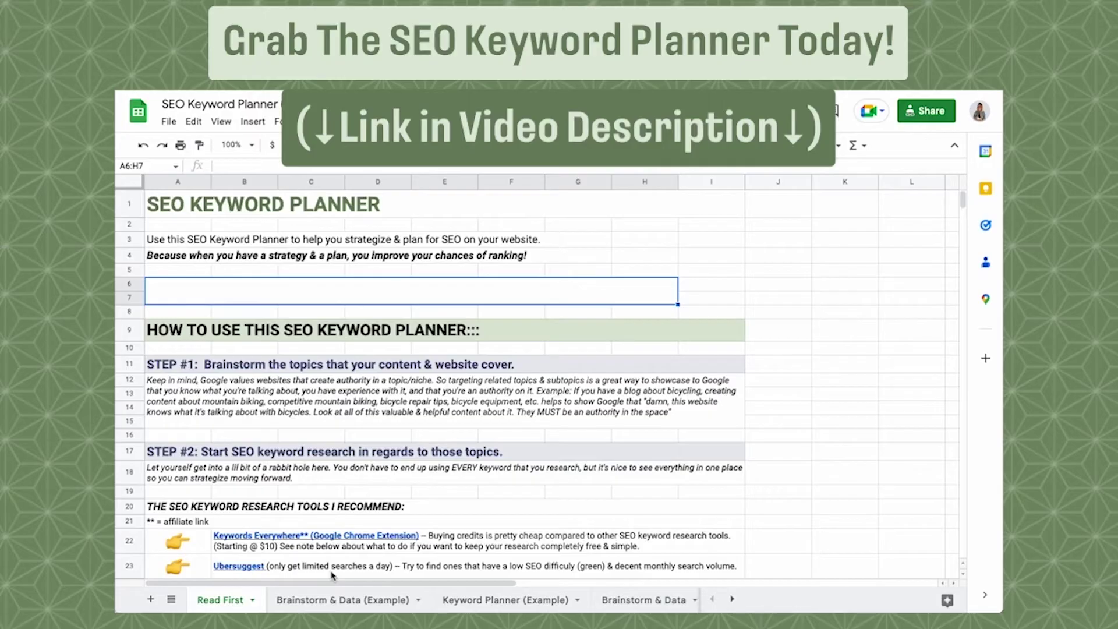
pyautogui.click(325, 601)
pyautogui.click(485, 601)
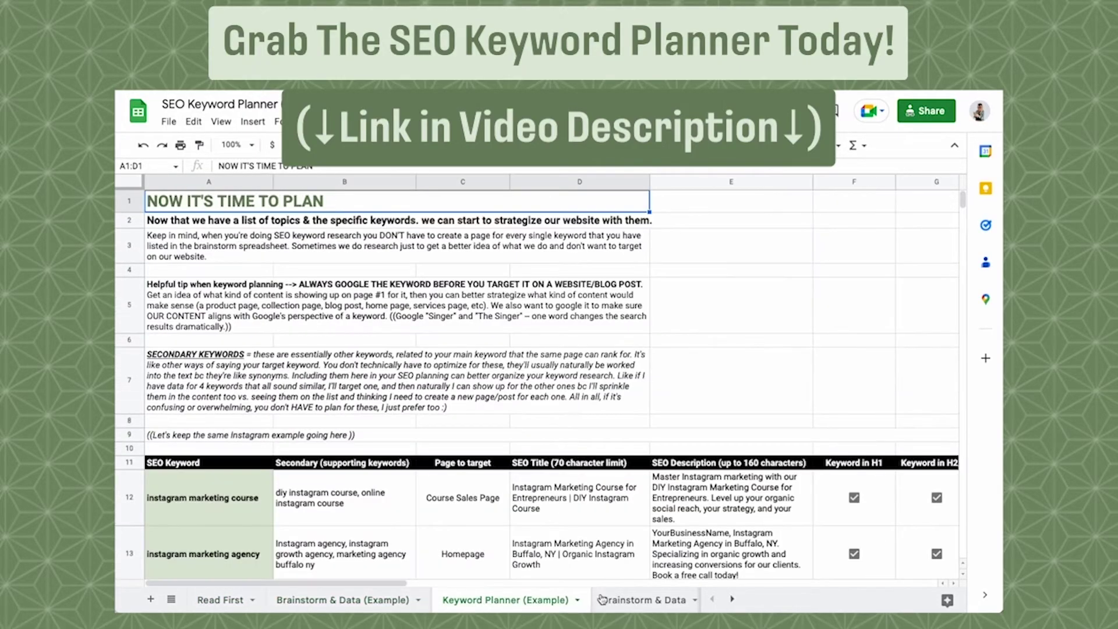
pyautogui.click(626, 600)
pyautogui.click(732, 599)
pyautogui.click(692, 603)
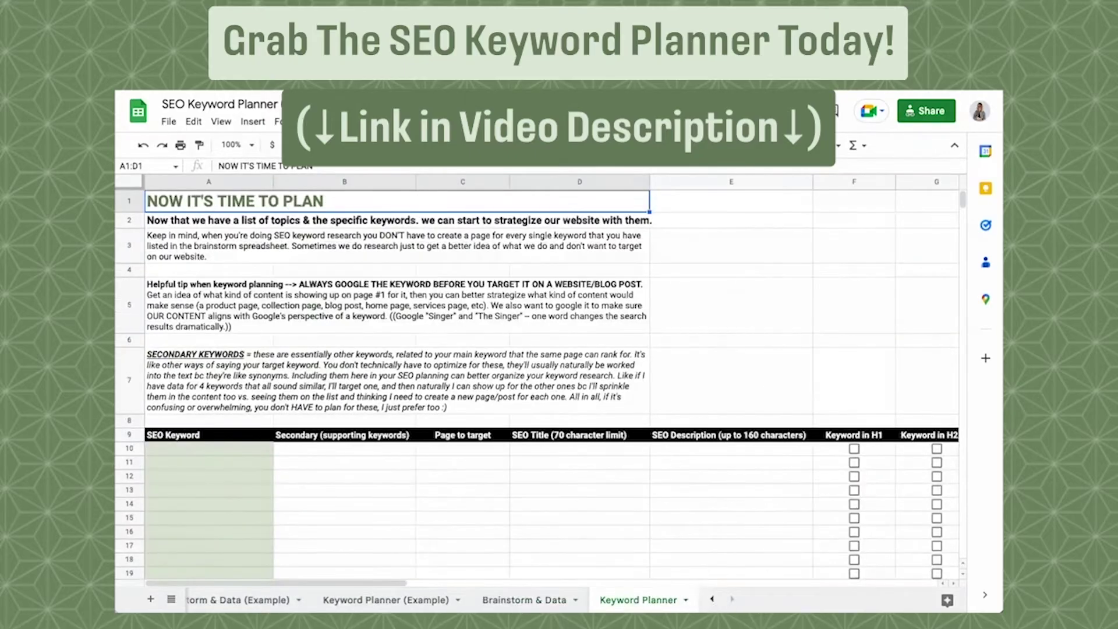
pyautogui.click(712, 599)
pyautogui.click(235, 606)
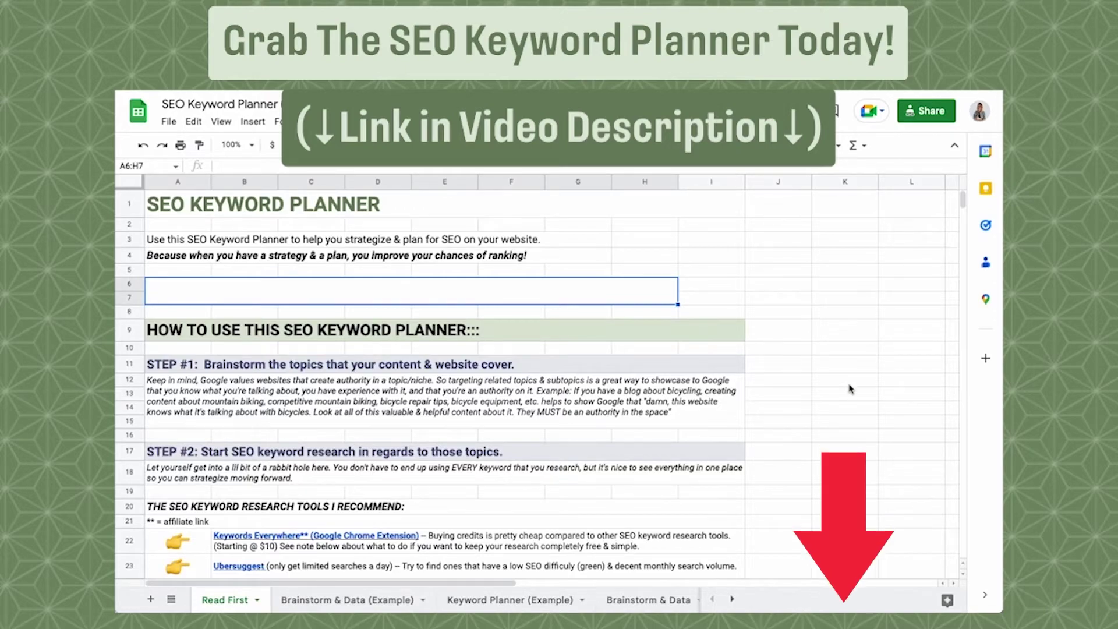
pyautogui.scroll(-20, 849, 389)
pyautogui.scroll(20, 839, 394)
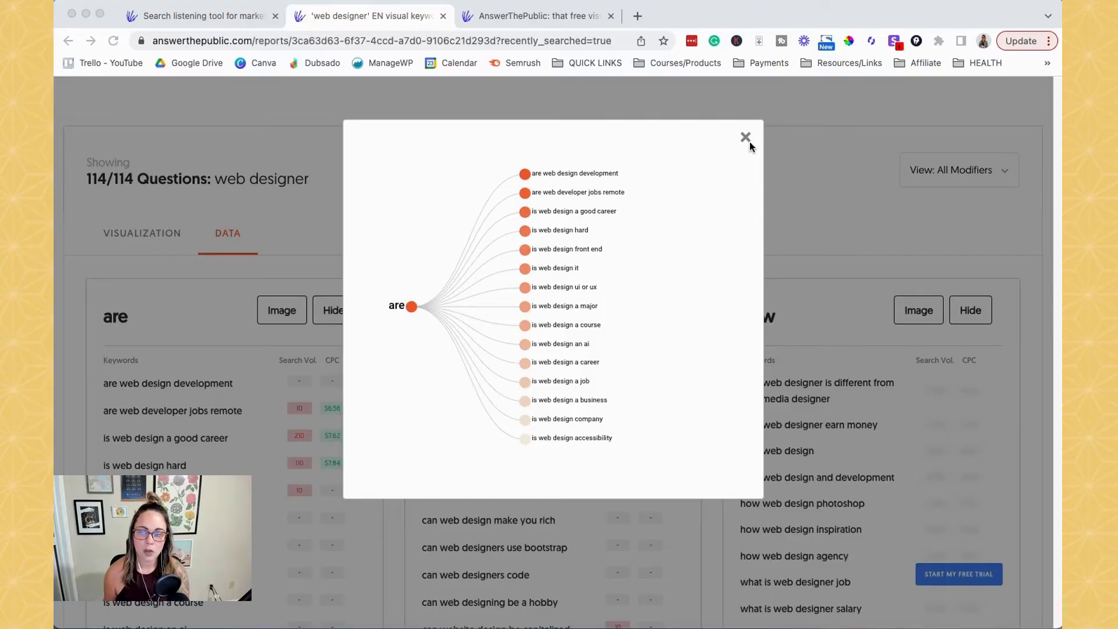
# Close the 'are' branch image and scroll down past the question tables to the Prepositions wheel
pyautogui.click(747, 143)
pyautogui.click(745, 141)
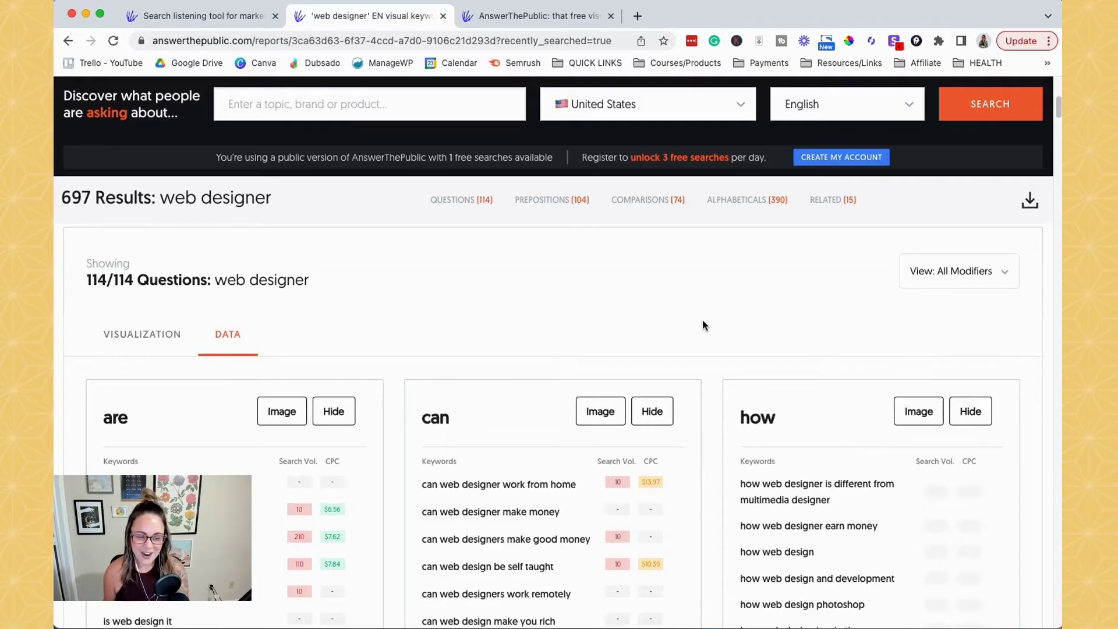
pyautogui.scroll(-15, 722, 365)
pyautogui.scroll(-15, 720, 364)
pyautogui.scroll(-10, 720, 365)
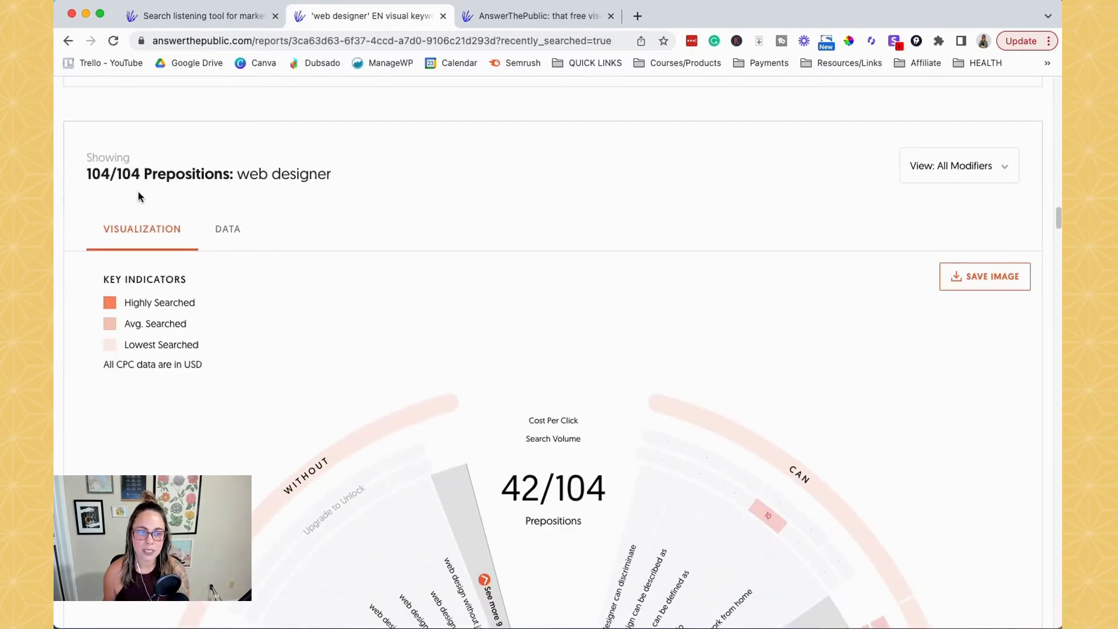
pyautogui.scroll(-4, 828, 350)
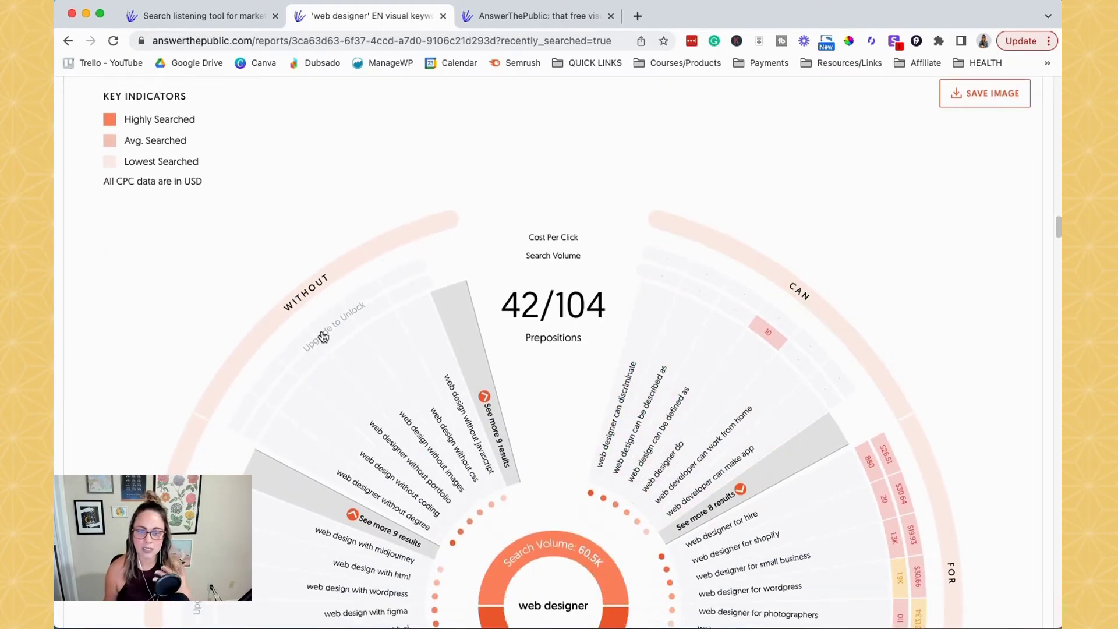
pyautogui.scroll(-5, 969, 373)
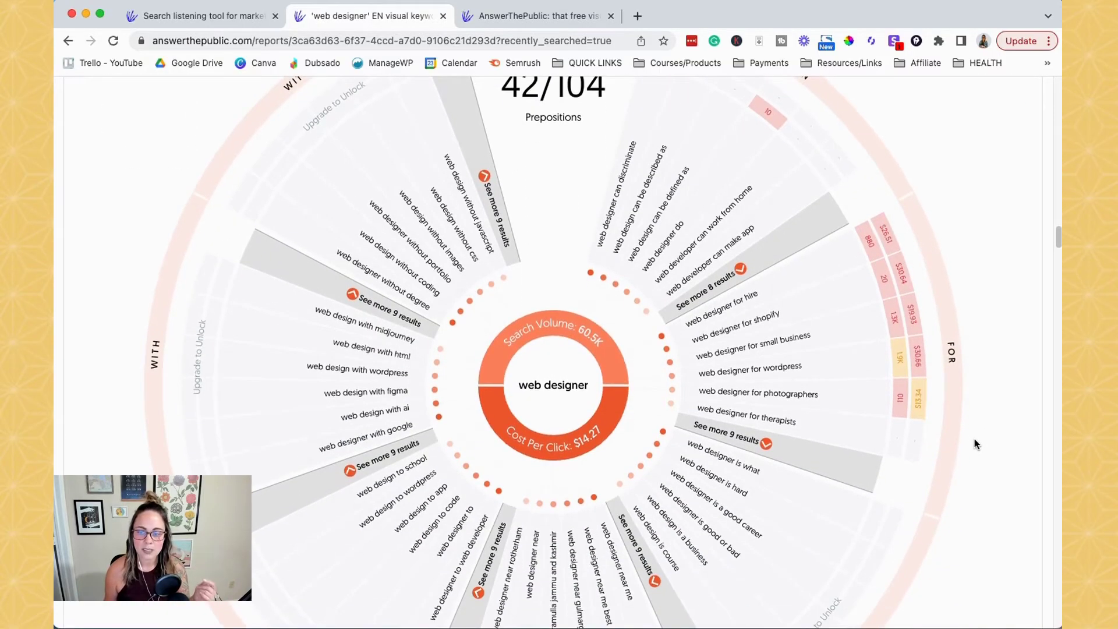
pyautogui.scroll(-4, 990, 484)
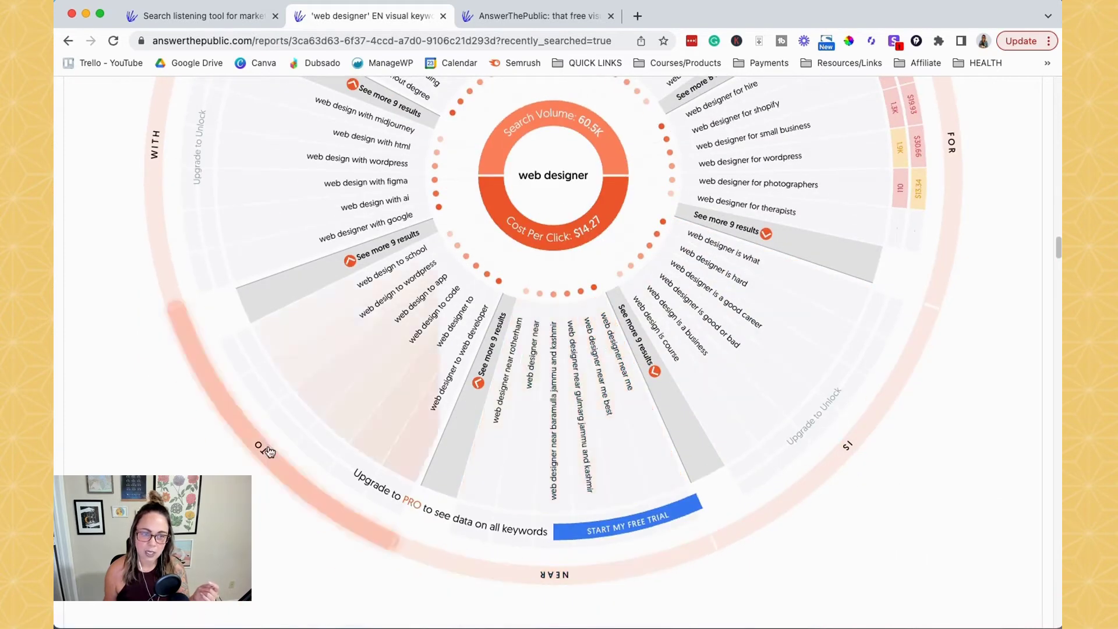
pyautogui.scroll(1, 152, 290)
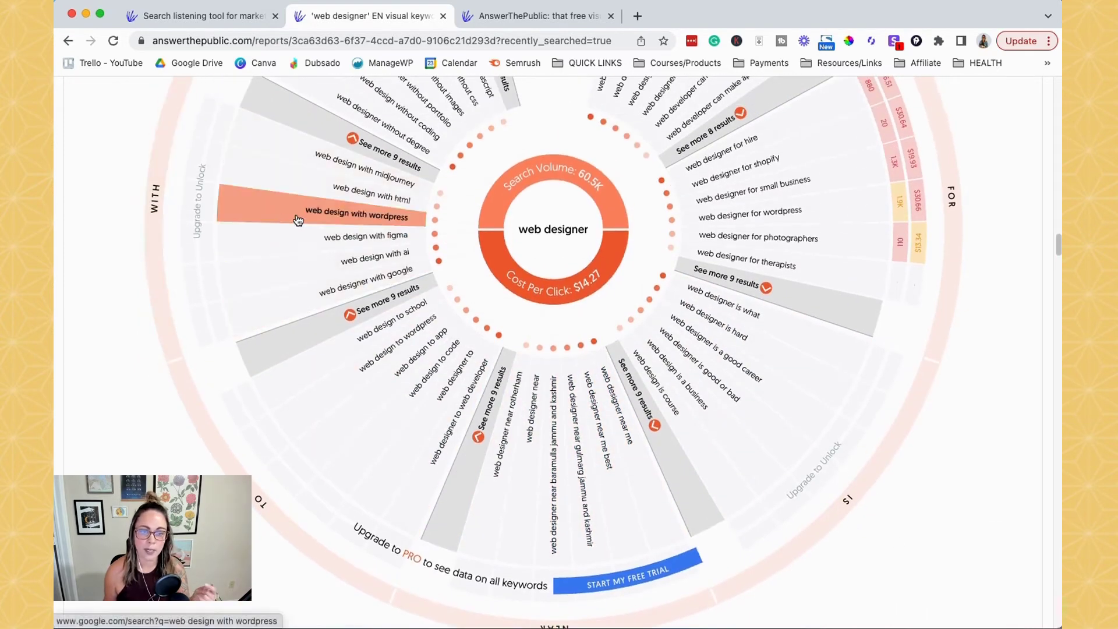
pyautogui.scroll(2, 297, 220)
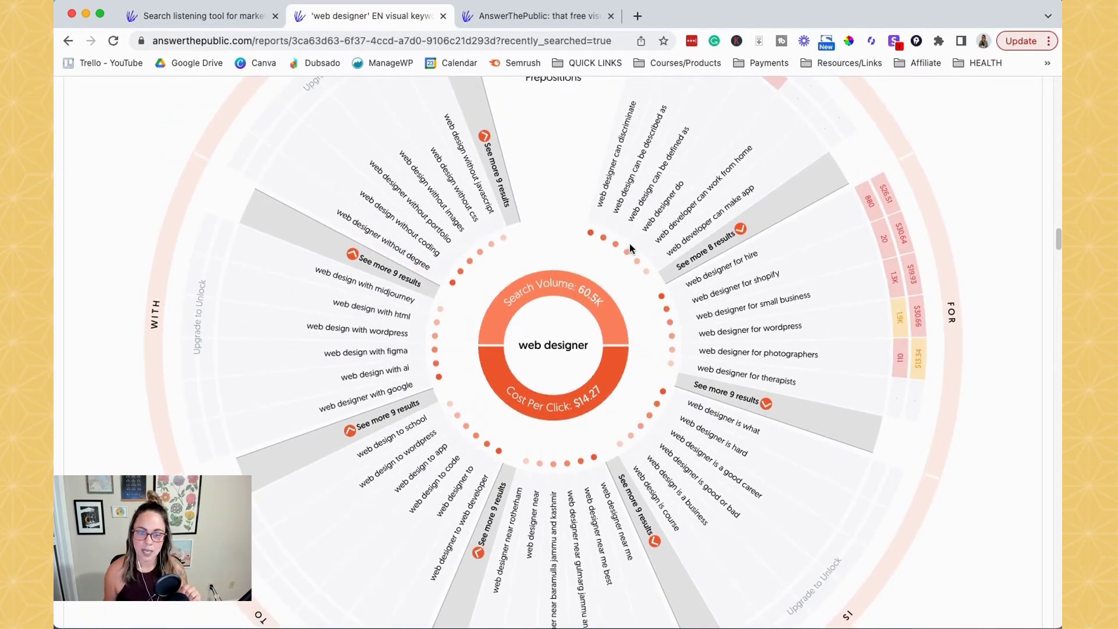
pyautogui.scroll(3, 633, 355)
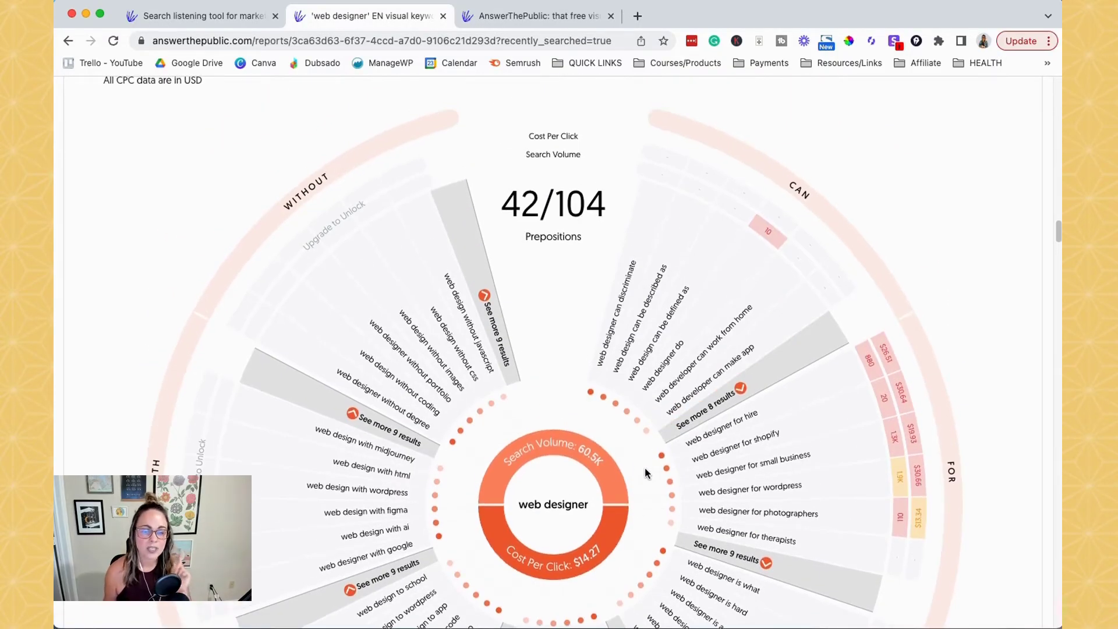
# Scroll down through the 'web designer' Prepositions wheel
pyautogui.scroll(-2, 645, 472)
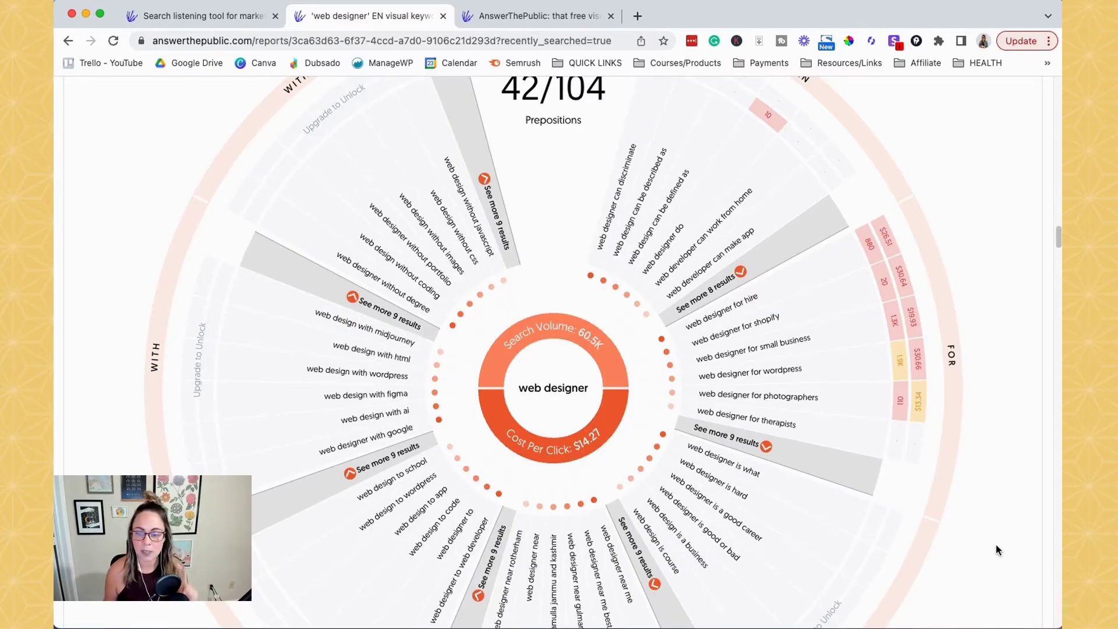
# Open and skim the Google results for 'web designer for therapists', then close that tab
pyautogui.click(756, 426)
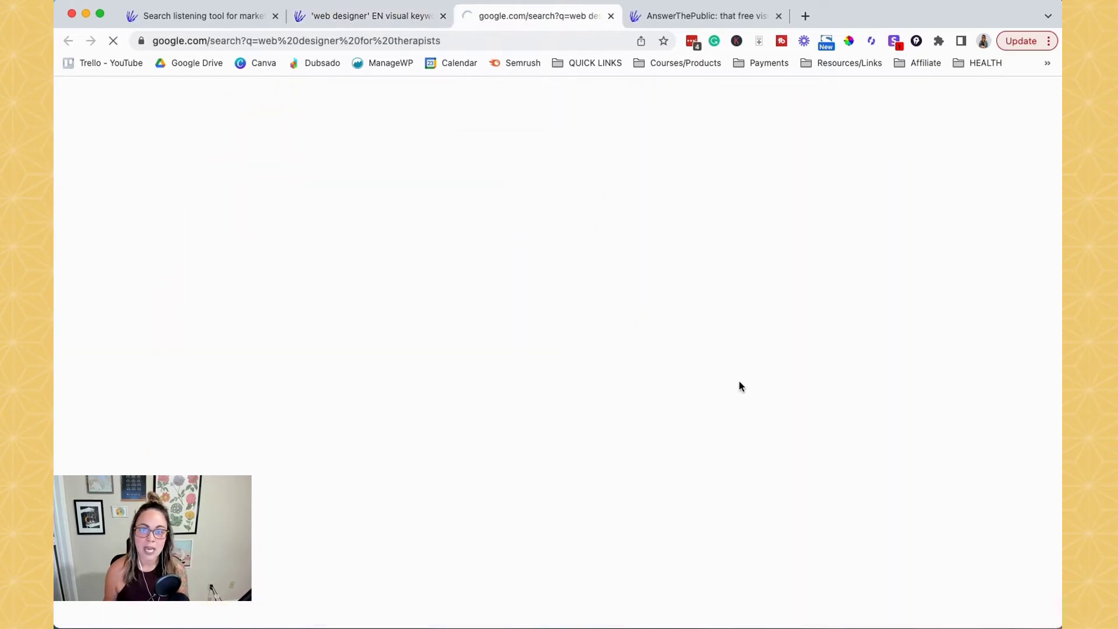
pyautogui.scroll(-10, 700, 375)
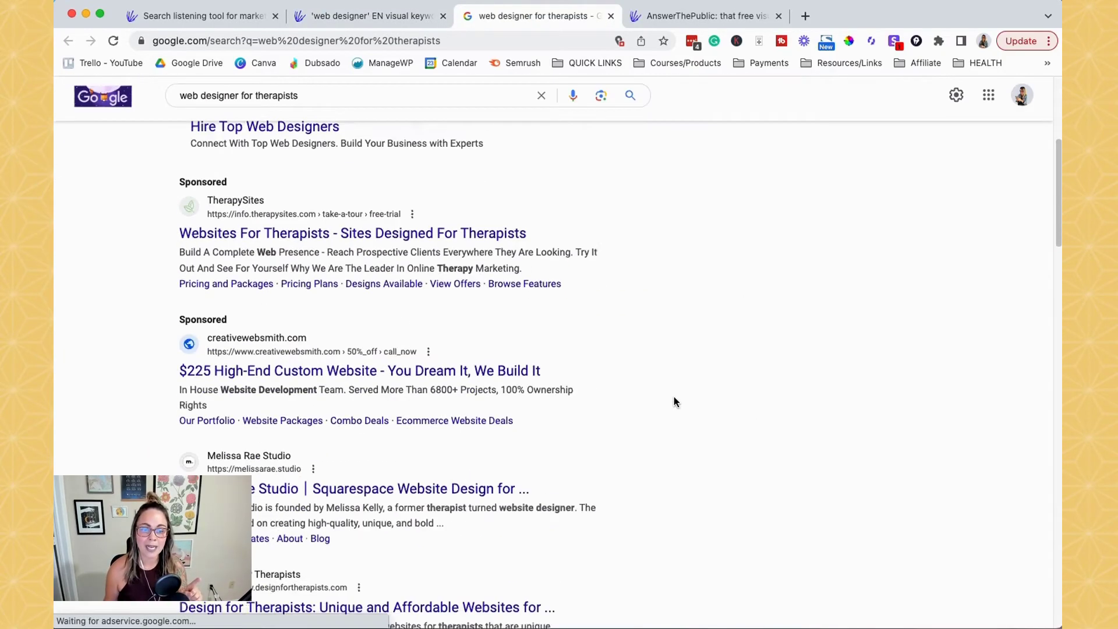
pyautogui.scroll(-4, 657, 399)
pyautogui.scroll(2, 640, 408)
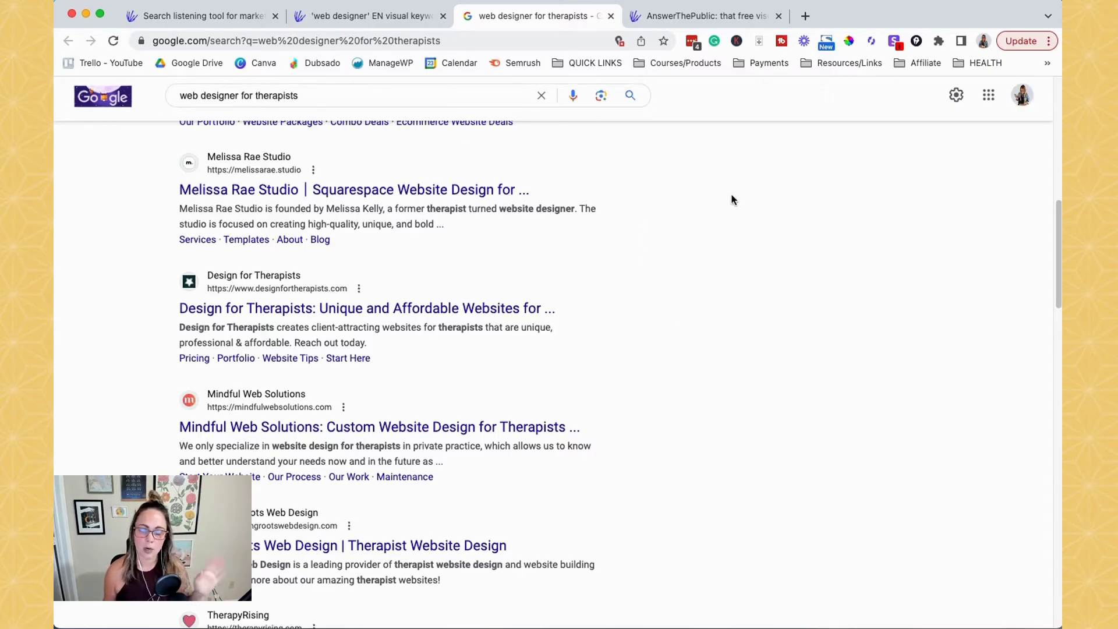
pyautogui.click(611, 16)
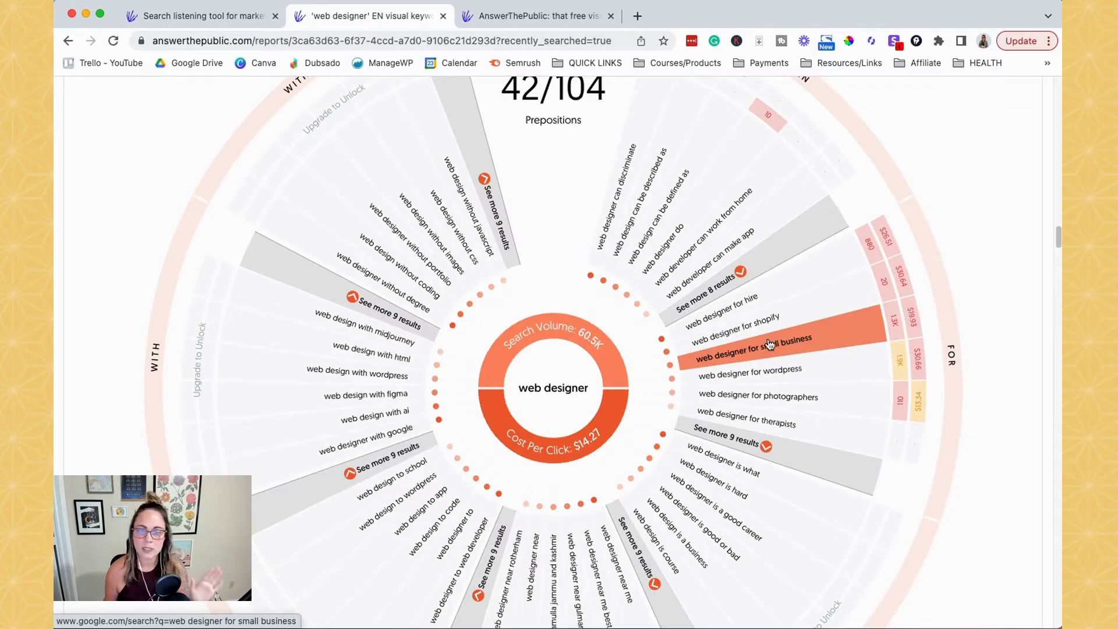
# Open and skim the Google results for 'web design without images' from the Prepositions wheel
pyautogui.click(434, 244)
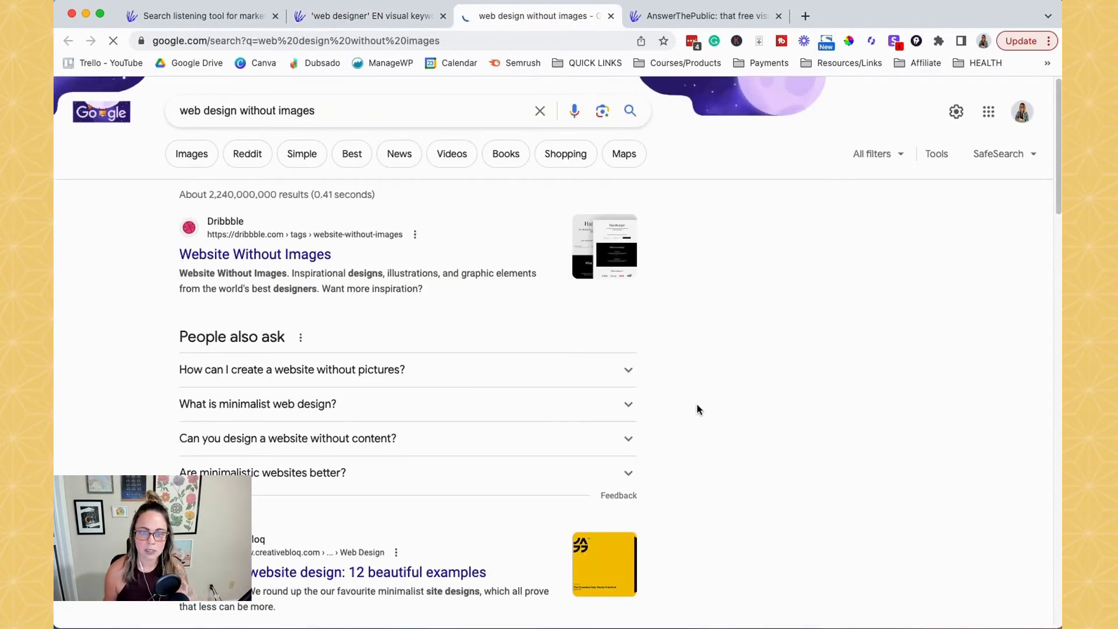
pyautogui.scroll(-7, 697, 408)
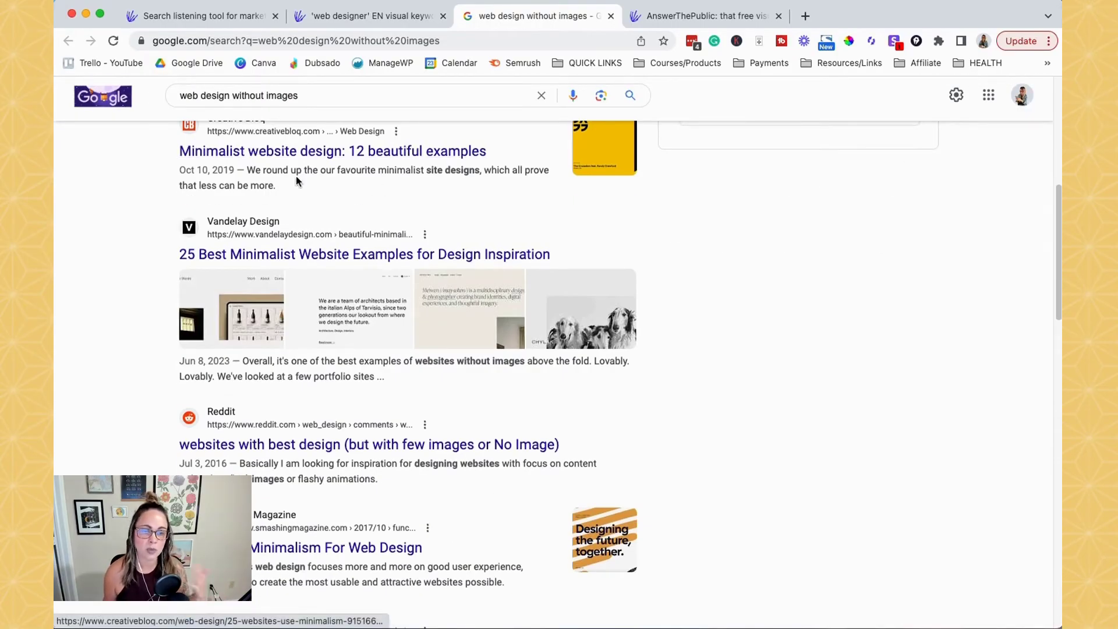
pyautogui.scroll(1, 733, 327)
pyautogui.scroll(-1, 733, 327)
pyautogui.scroll(2, 361, 467)
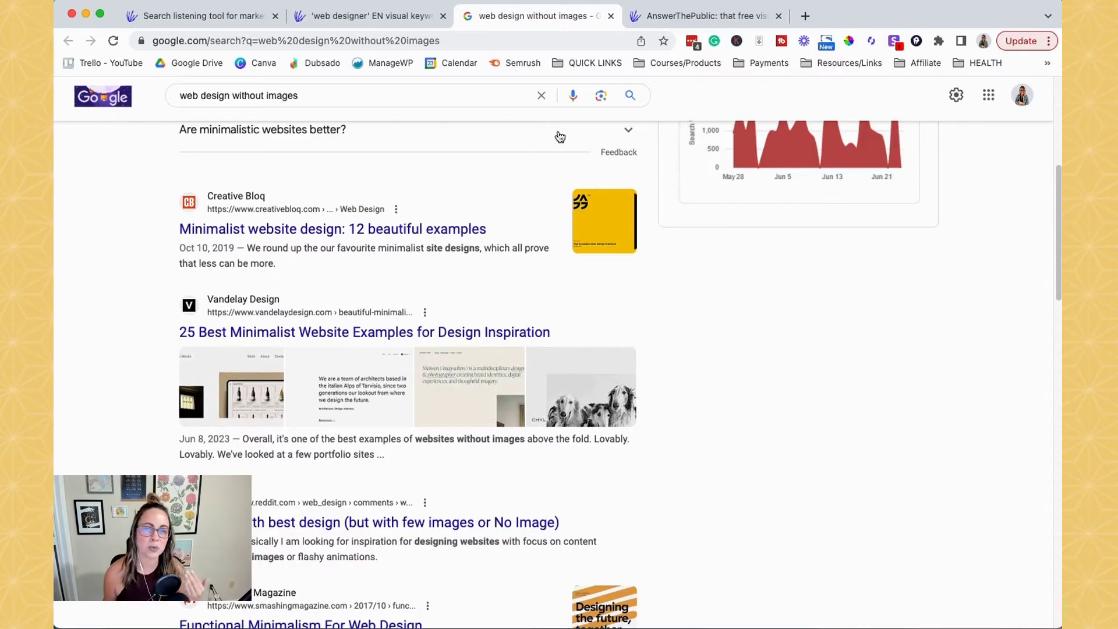
# Close the 'web design without images' results and return to the Answer The Public report
pyautogui.click(610, 17)
pyautogui.scroll(8, 1000, 516)
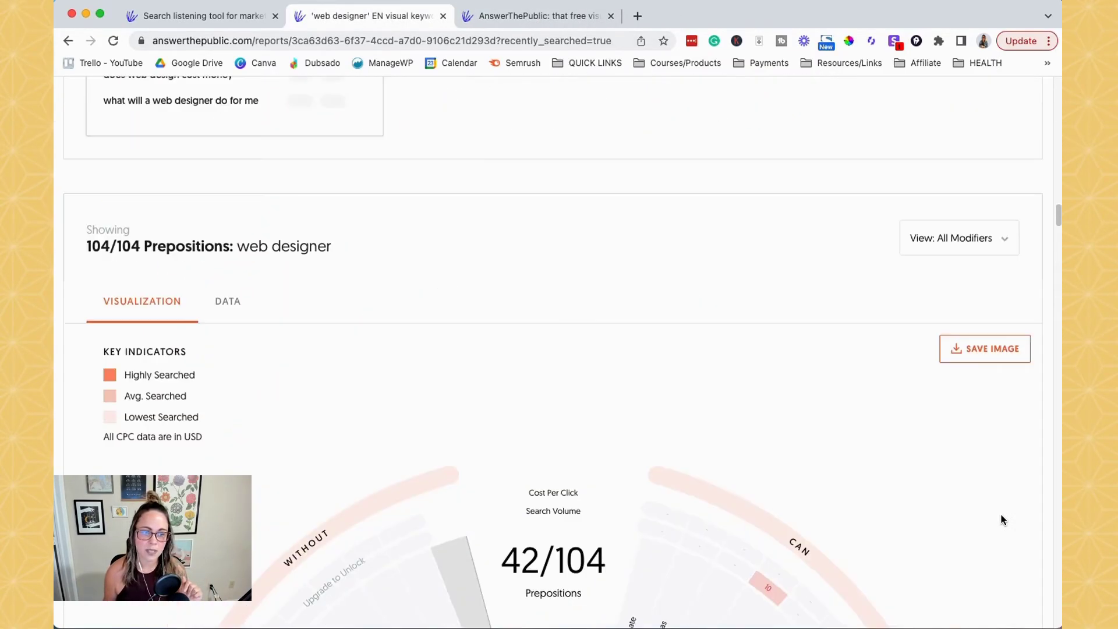
pyautogui.scroll(-1, 1001, 516)
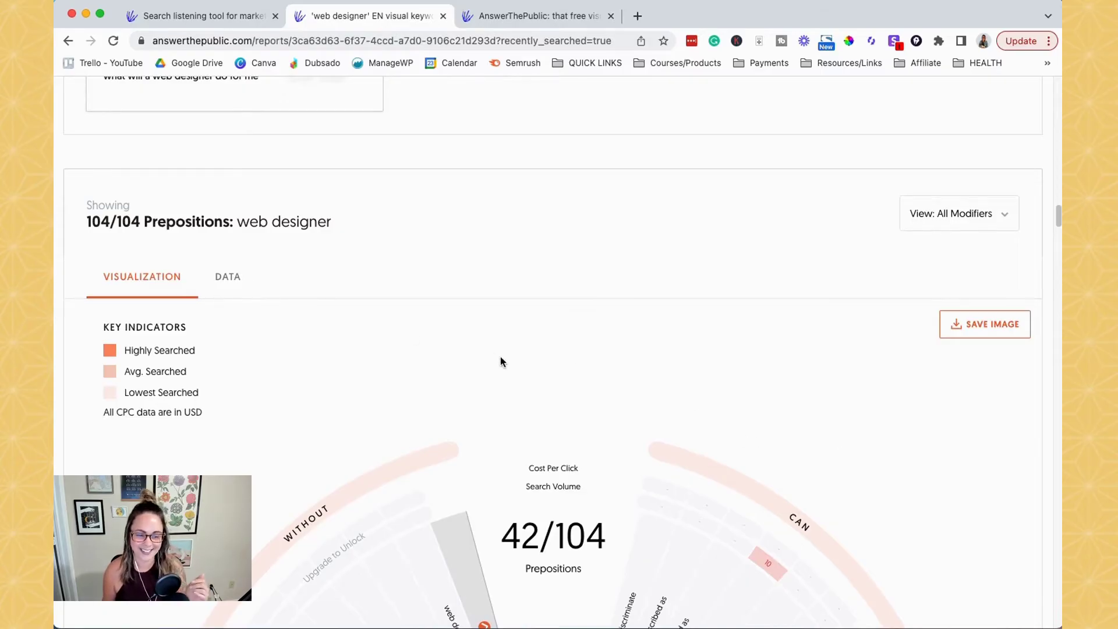
# Show the Prepositions keywords as data tables and open the View: All Modifiers filter list
pyautogui.click(238, 284)
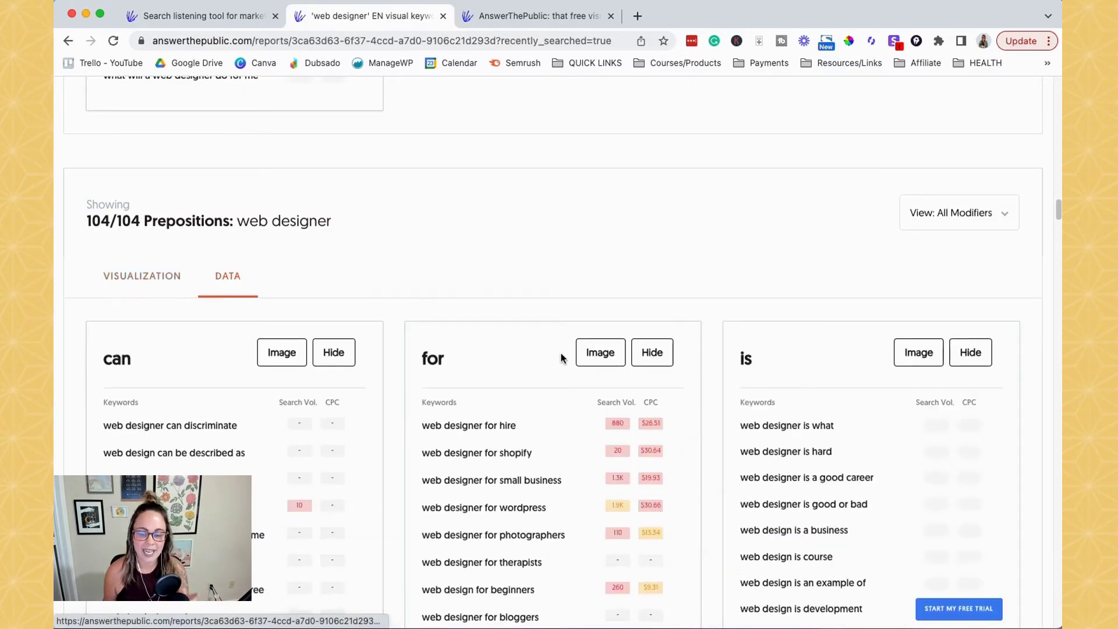
pyautogui.scroll(-3, 561, 350)
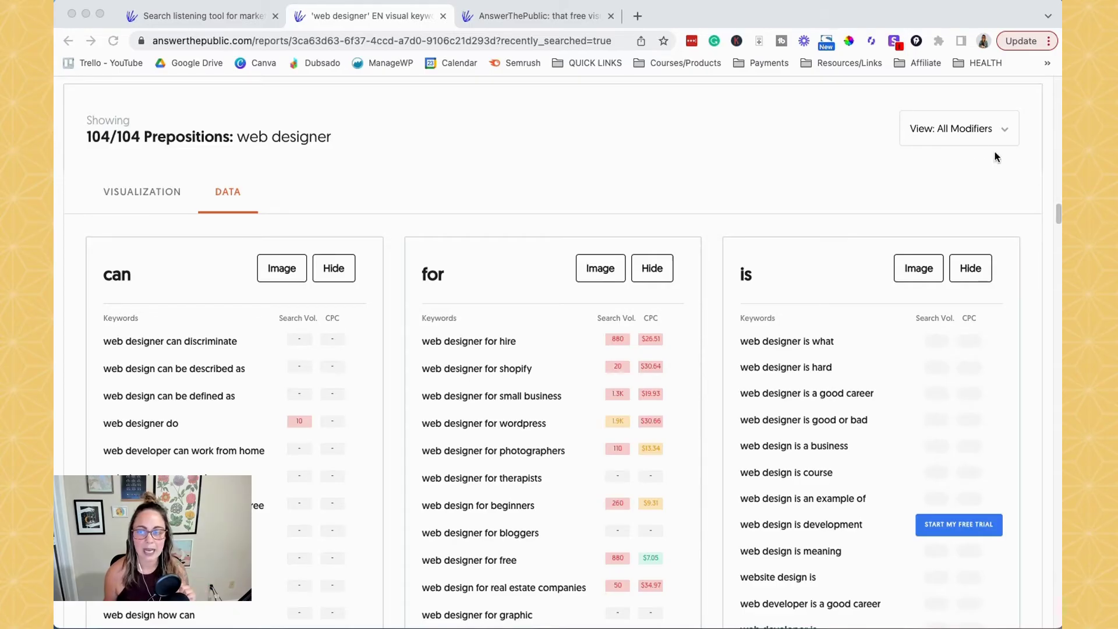
pyautogui.click(938, 133)
pyautogui.click(937, 131)
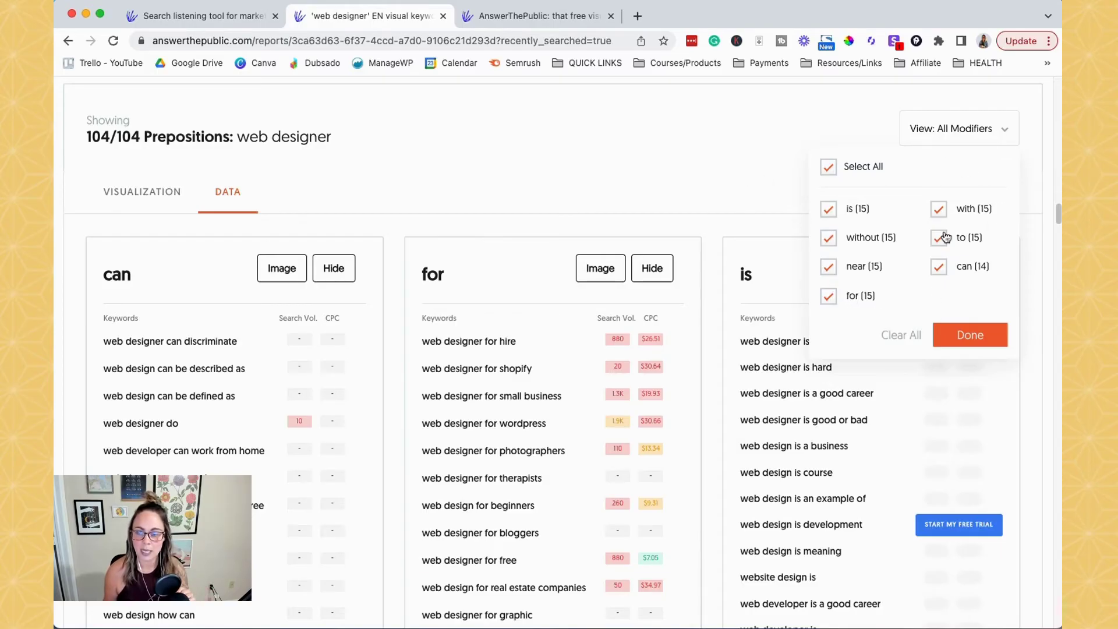
# Keep all modifiers, then open Google results for 'web designer vs ux designer' from the Comparisons wheel
pyautogui.click(959, 334)
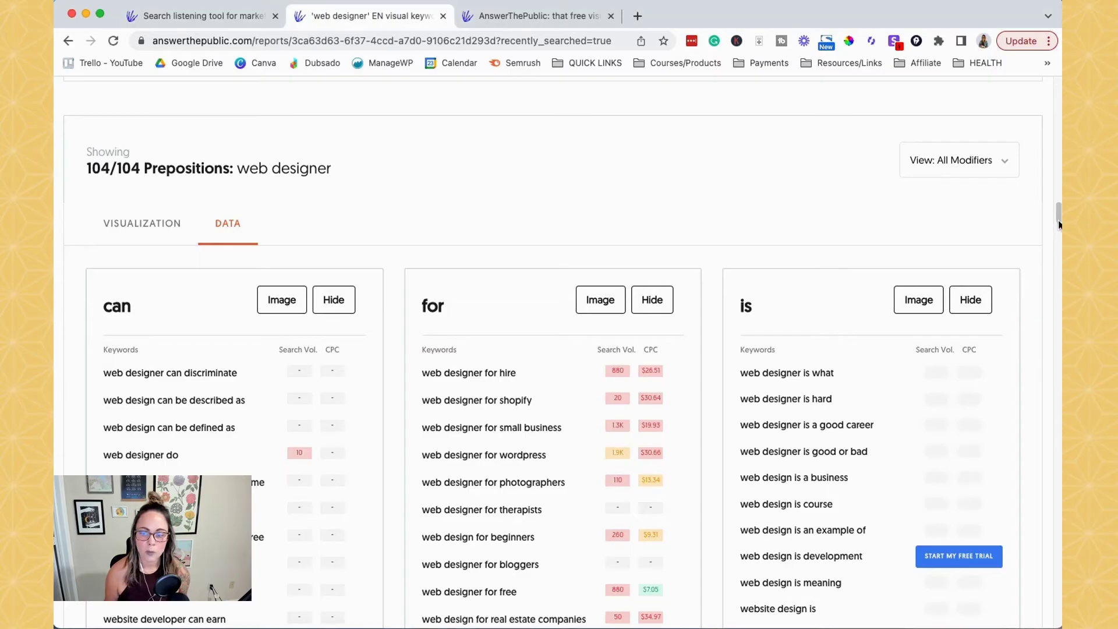
pyautogui.scroll(-20, 1026, 278)
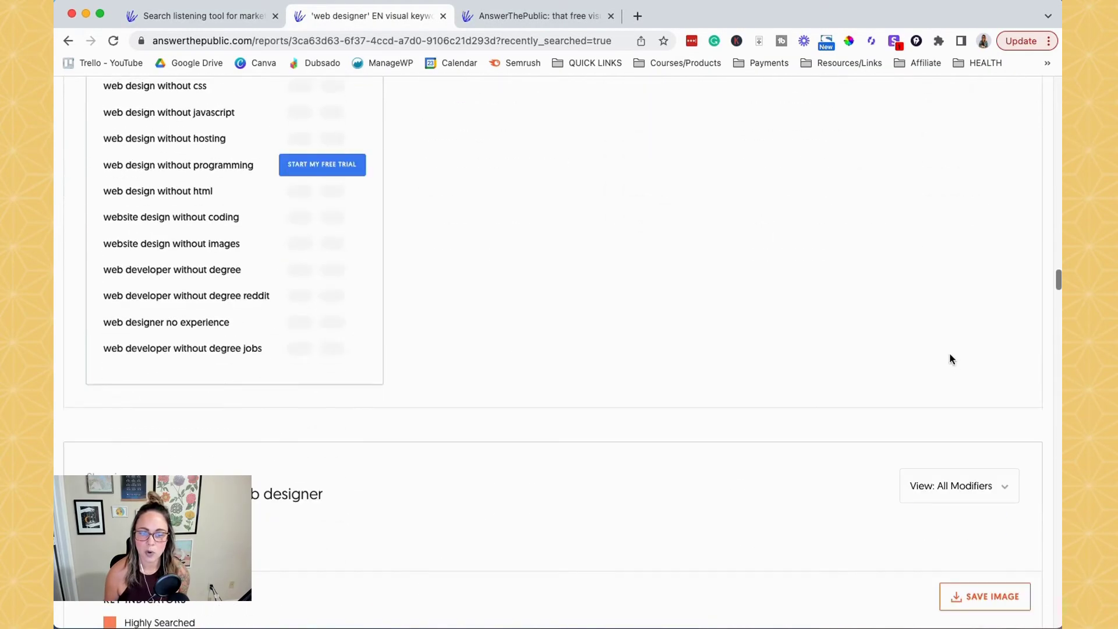
pyautogui.scroll(-3, 946, 357)
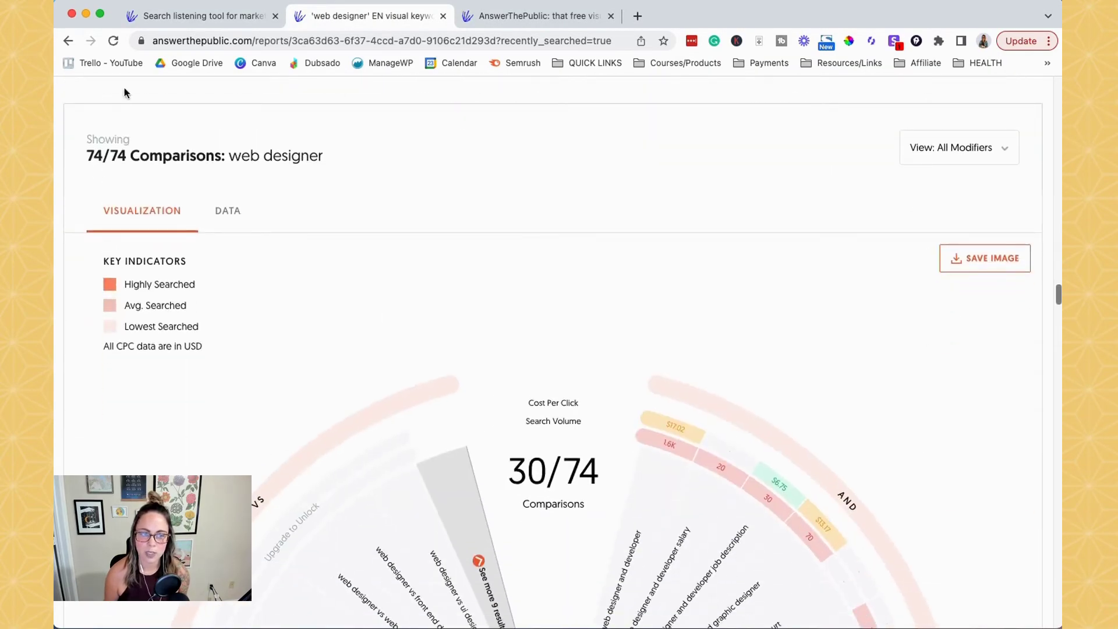
pyautogui.scroll(-12, 969, 367)
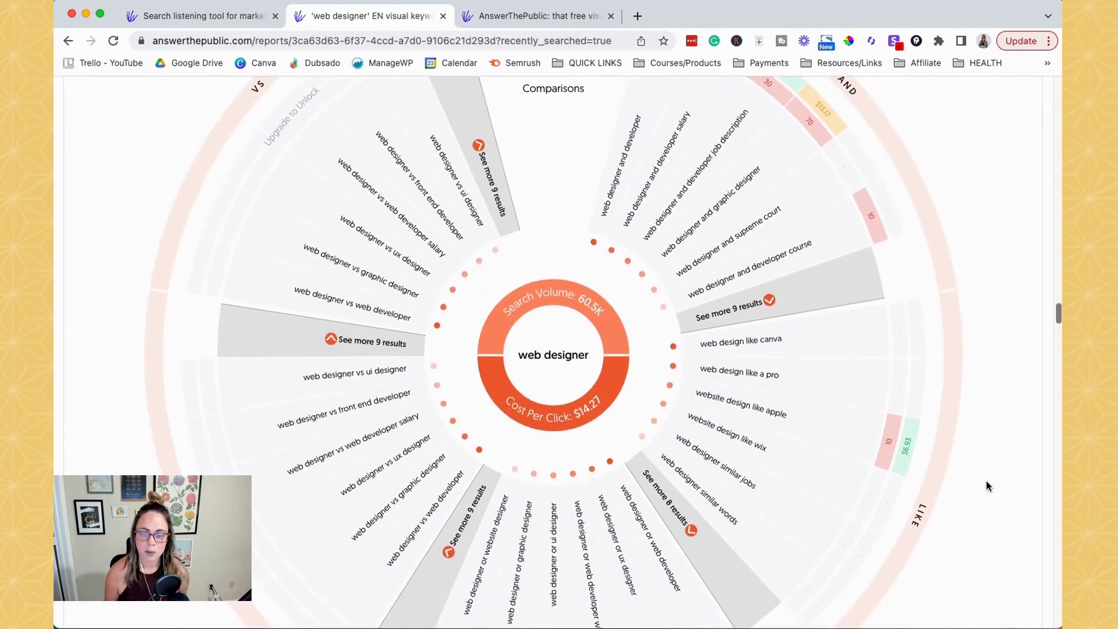
pyautogui.scroll(-2, 986, 487)
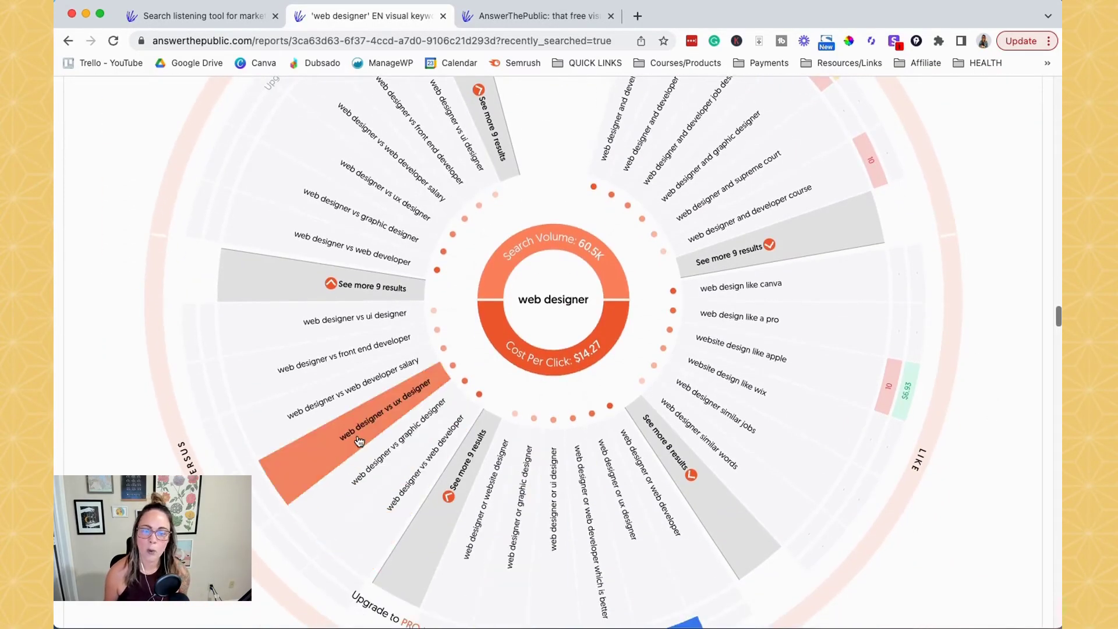
pyautogui.click(415, 397)
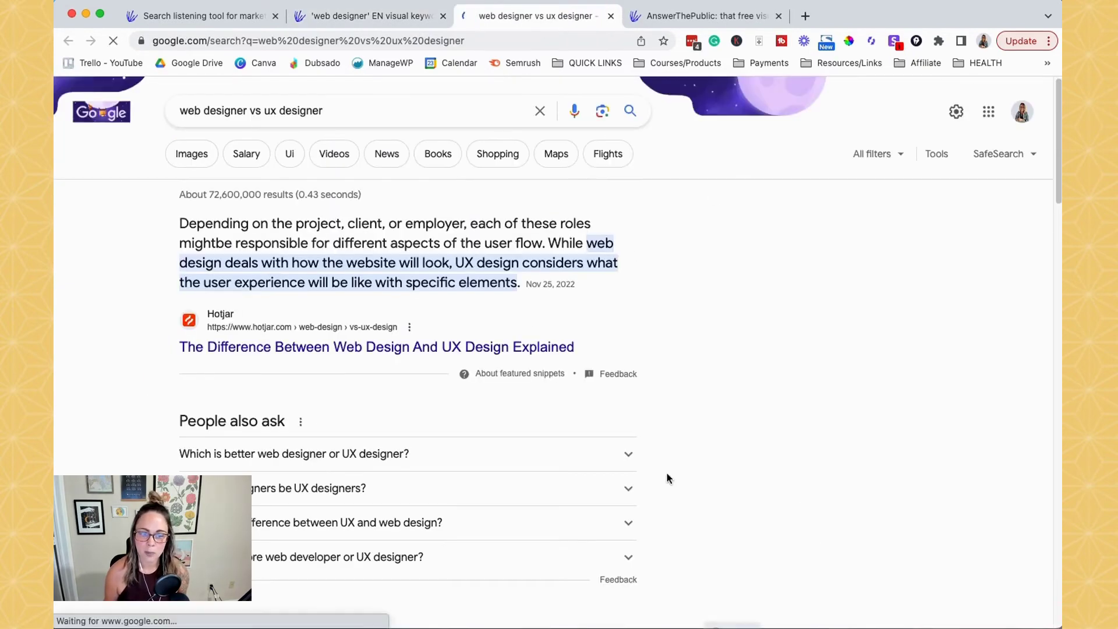
# Close the 'ux designer' Google search tab and return to the web designer report
pyautogui.click(610, 17)
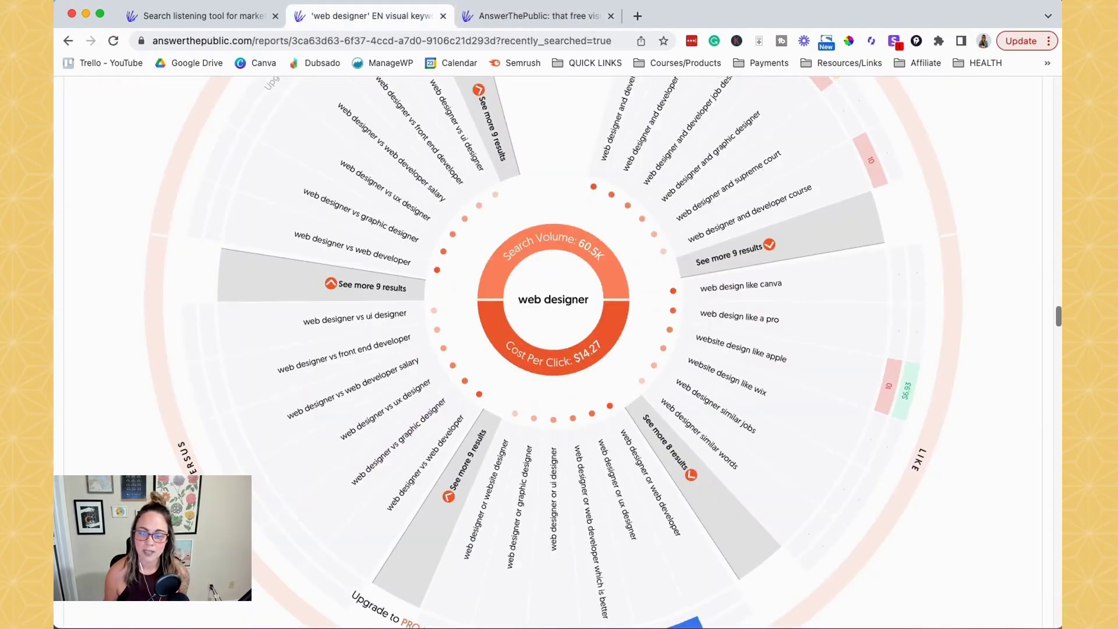
pyautogui.scroll(-2, 1008, 390)
pyautogui.scroll(3, 939, 358)
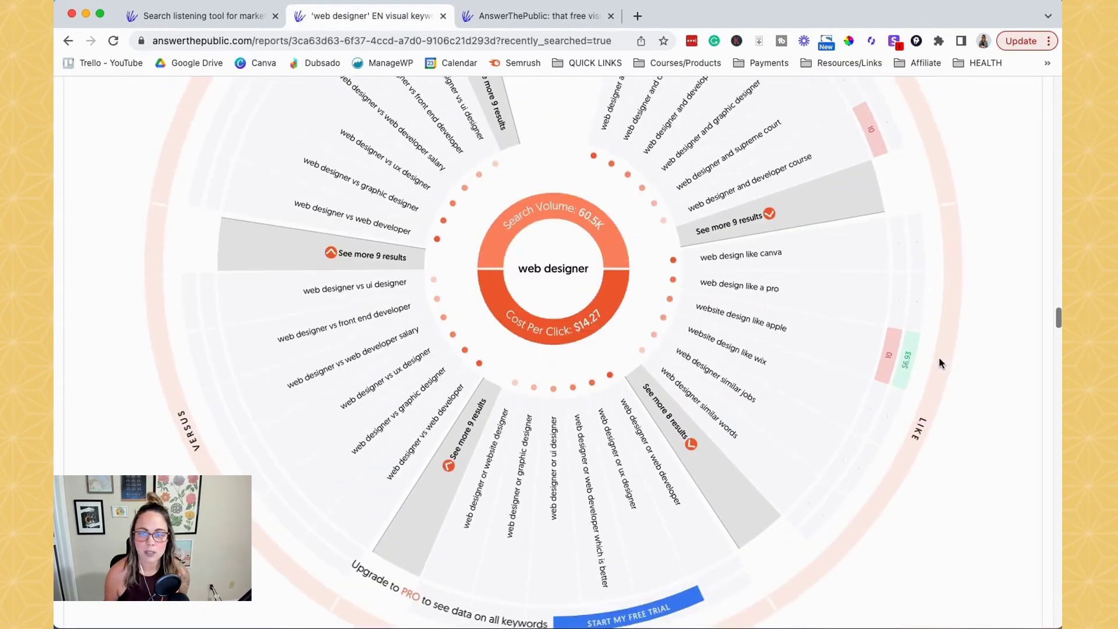
pyautogui.scroll(2, 960, 380)
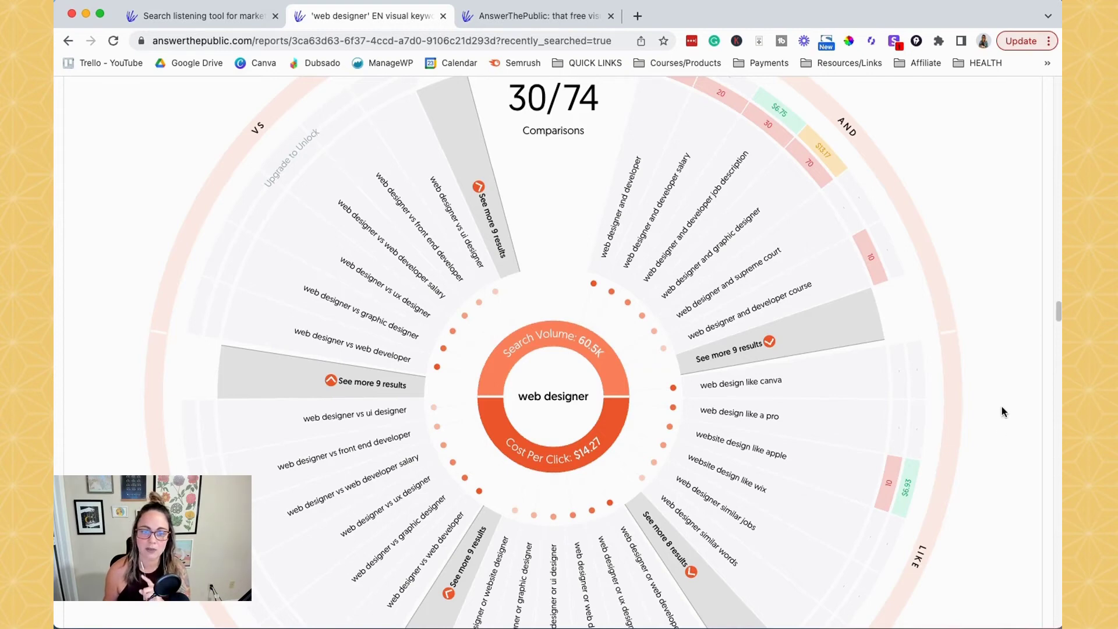
pyautogui.scroll(5, 1001, 404)
# Toggle Comparisons to the data table and back to the wheel of 30 of 74 comparisons
pyautogui.click(236, 105)
pyautogui.click(138, 113)
pyautogui.scroll(-20, 1003, 478)
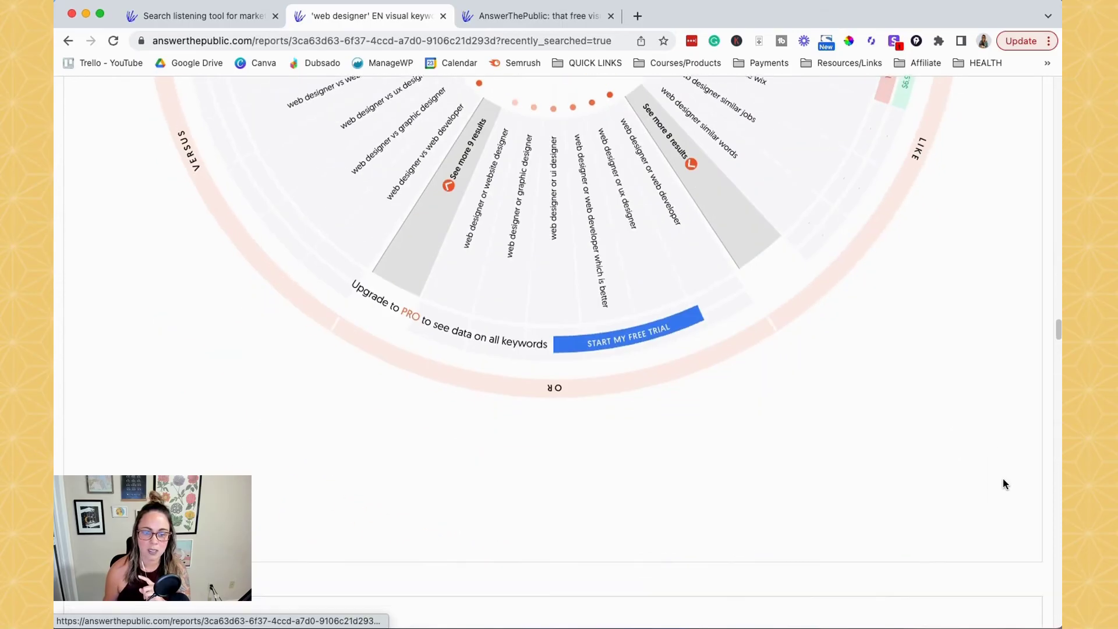
# Scroll through the 390 'web designer' Alphabeticals keyword tables from a to r
pyautogui.scroll(-2, 1003, 477)
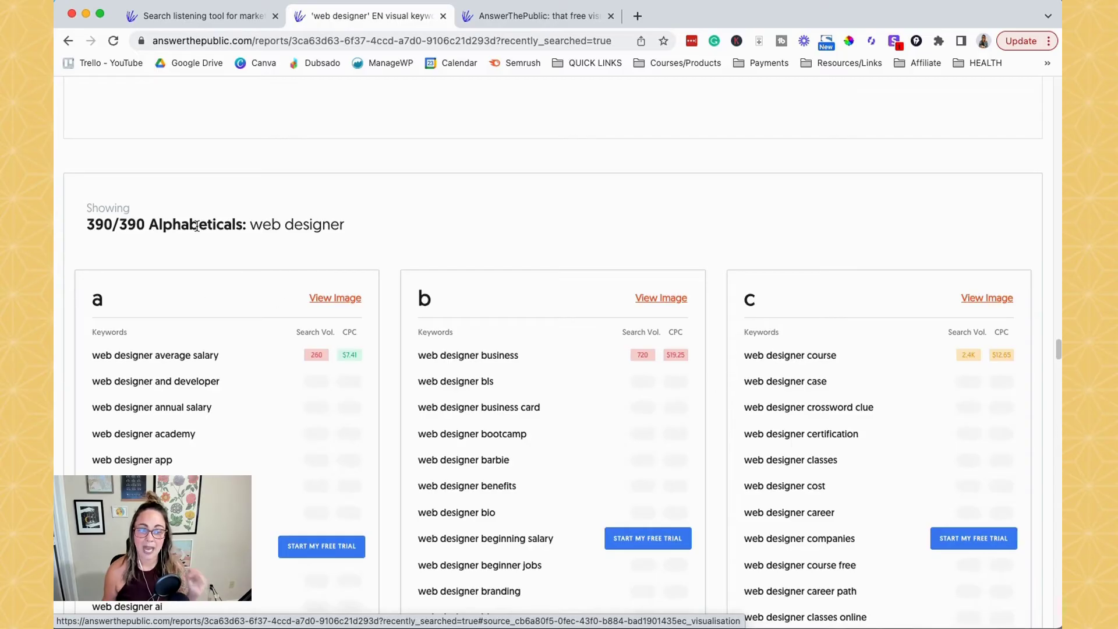
pyautogui.scroll(-2, 215, 224)
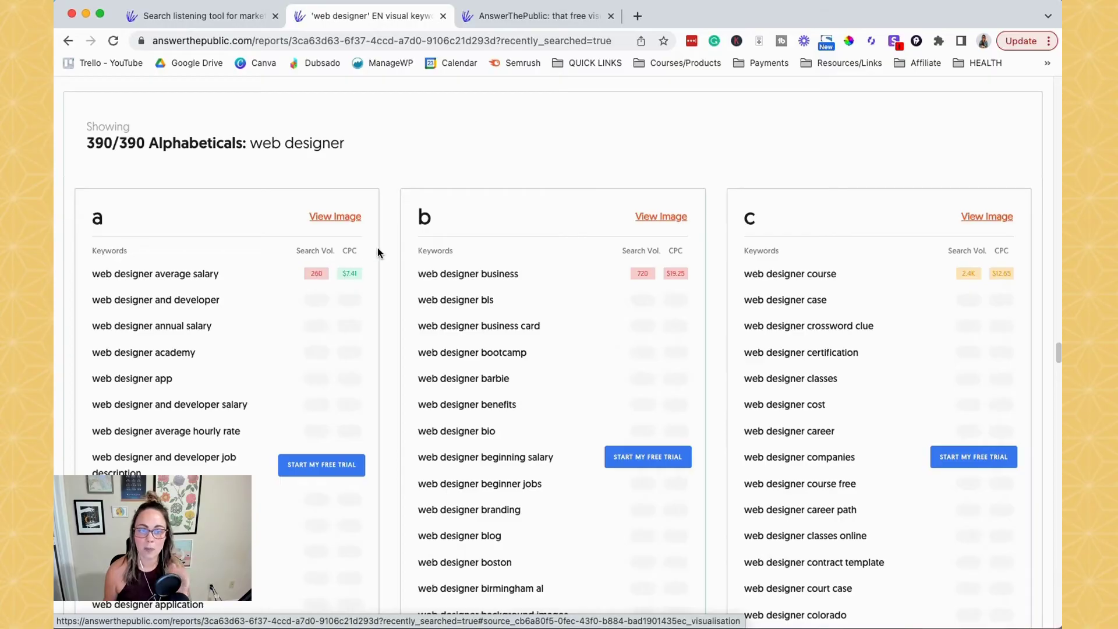
pyautogui.scroll(-20, 382, 256)
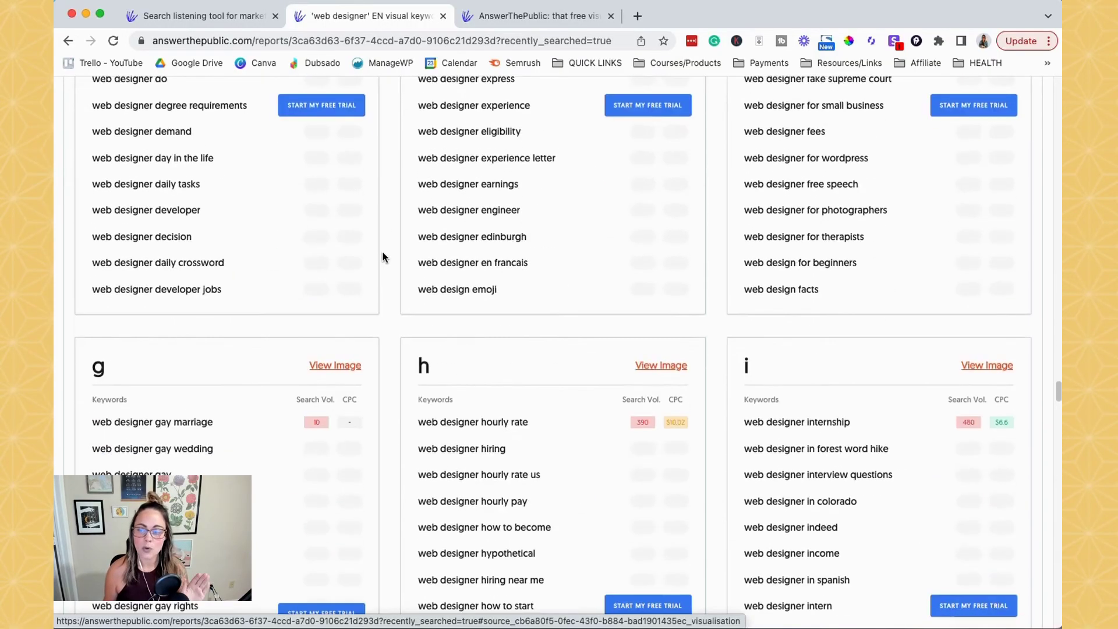
pyautogui.scroll(-20, 382, 257)
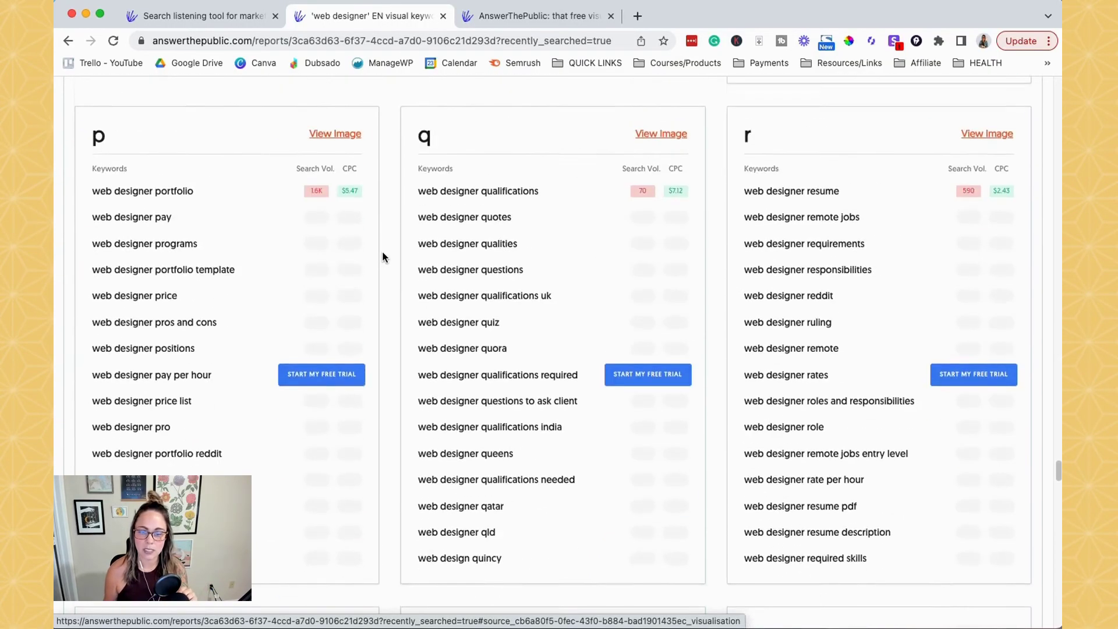
# Search Google for the related keyword 'web designer salary virginia' from the Related wheel
pyautogui.scroll(-20, 382, 257)
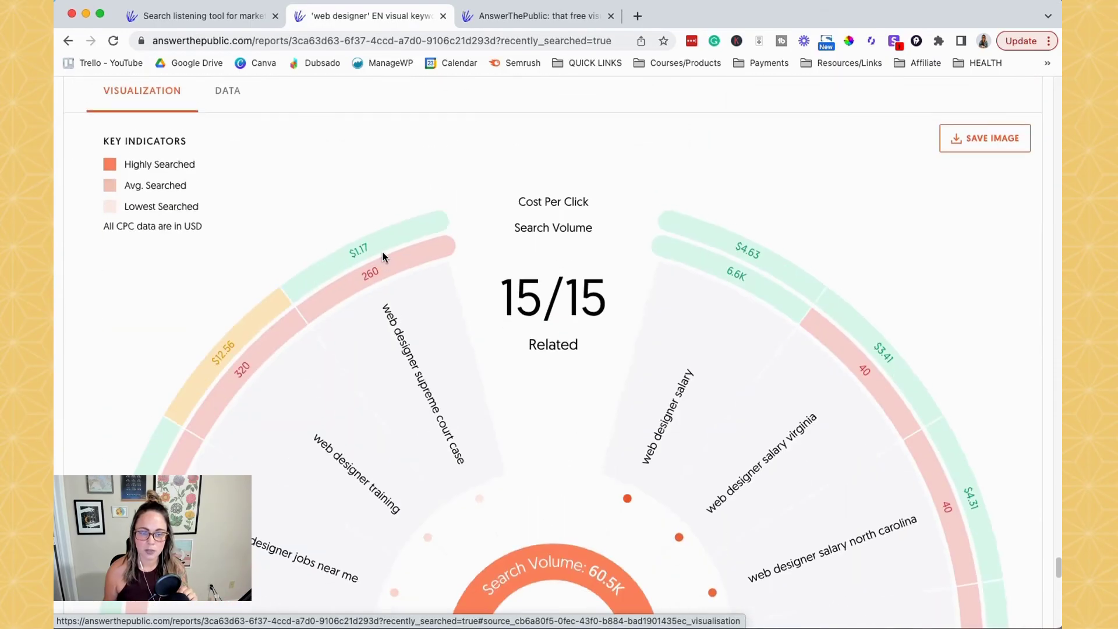
pyautogui.scroll(2, 382, 257)
pyautogui.scroll(-2, 383, 256)
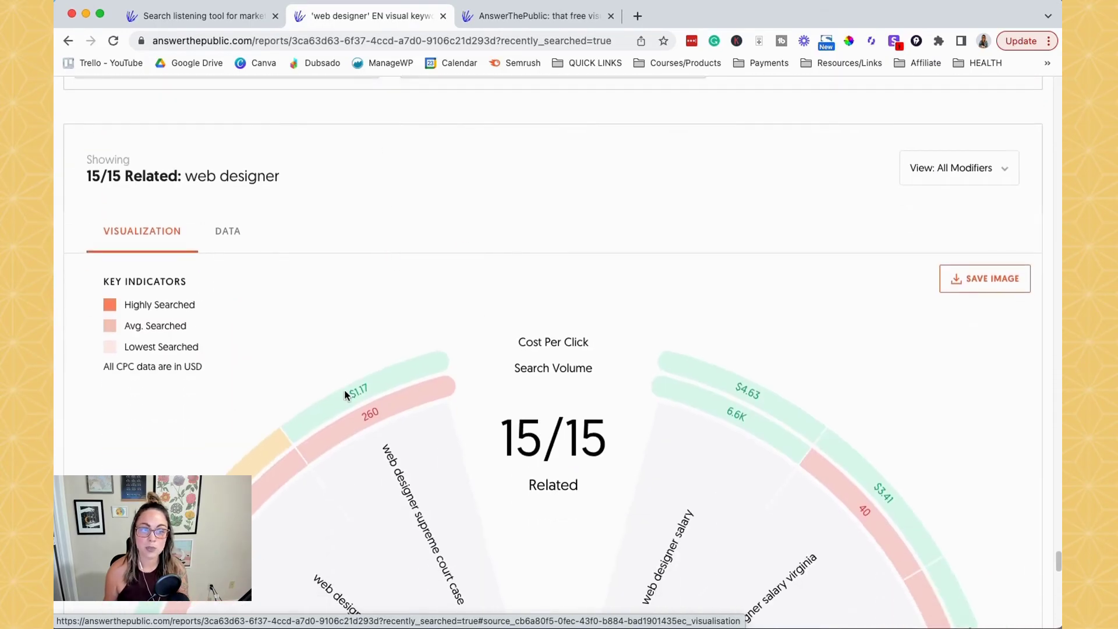
pyautogui.scroll(-1, 973, 404)
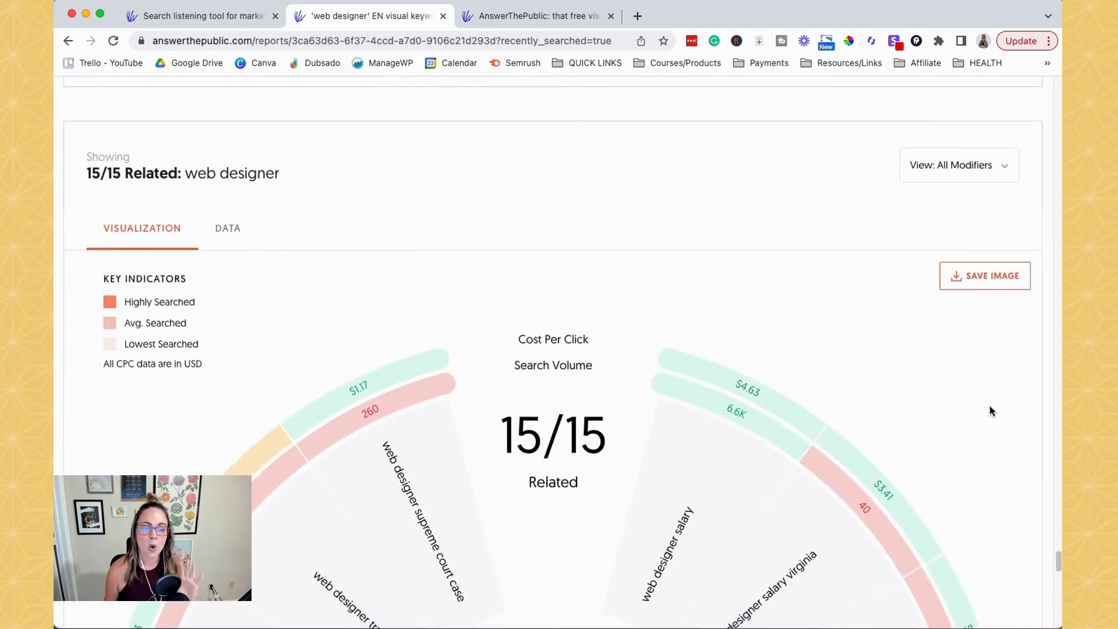
pyautogui.scroll(-1, 988, 403)
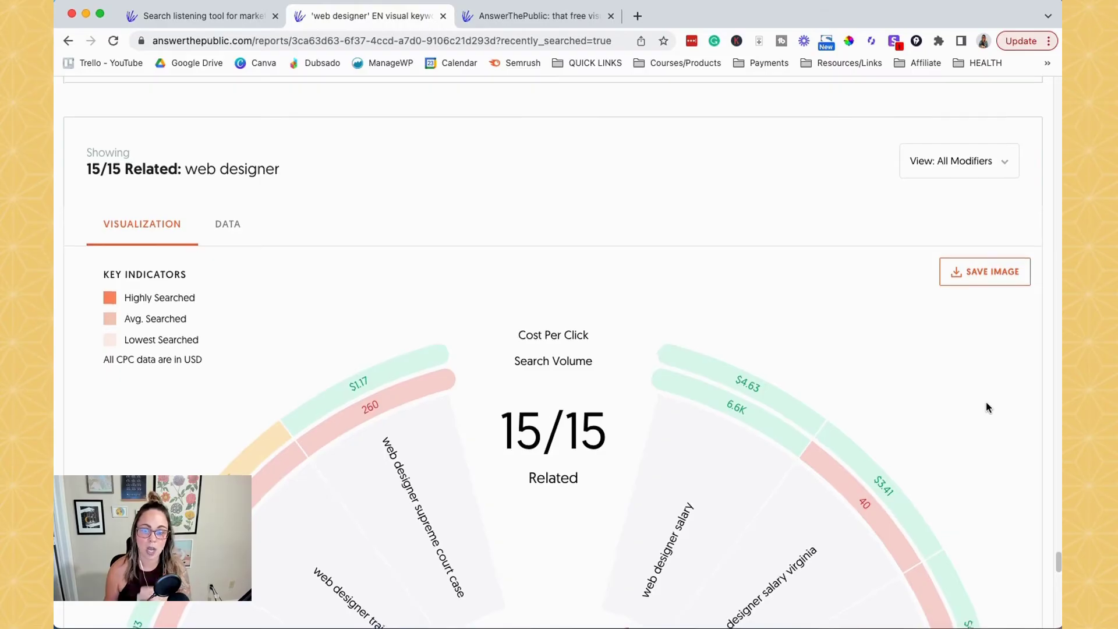
pyautogui.scroll(-4, 987, 402)
pyautogui.scroll(-4, 999, 420)
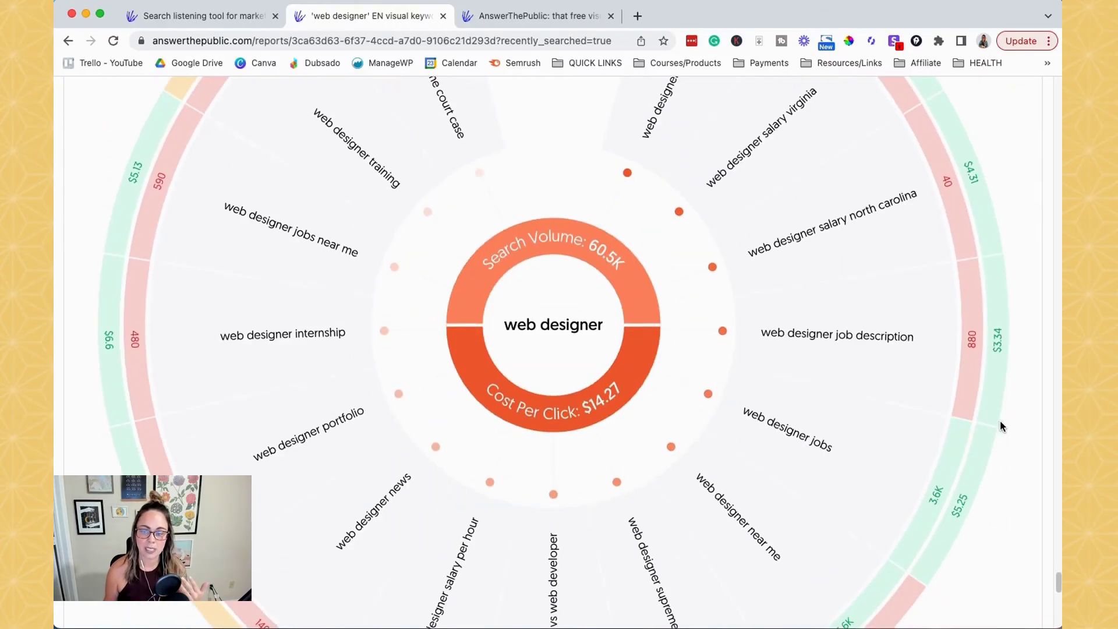
pyautogui.scroll(2, 638, 449)
pyautogui.click(744, 292)
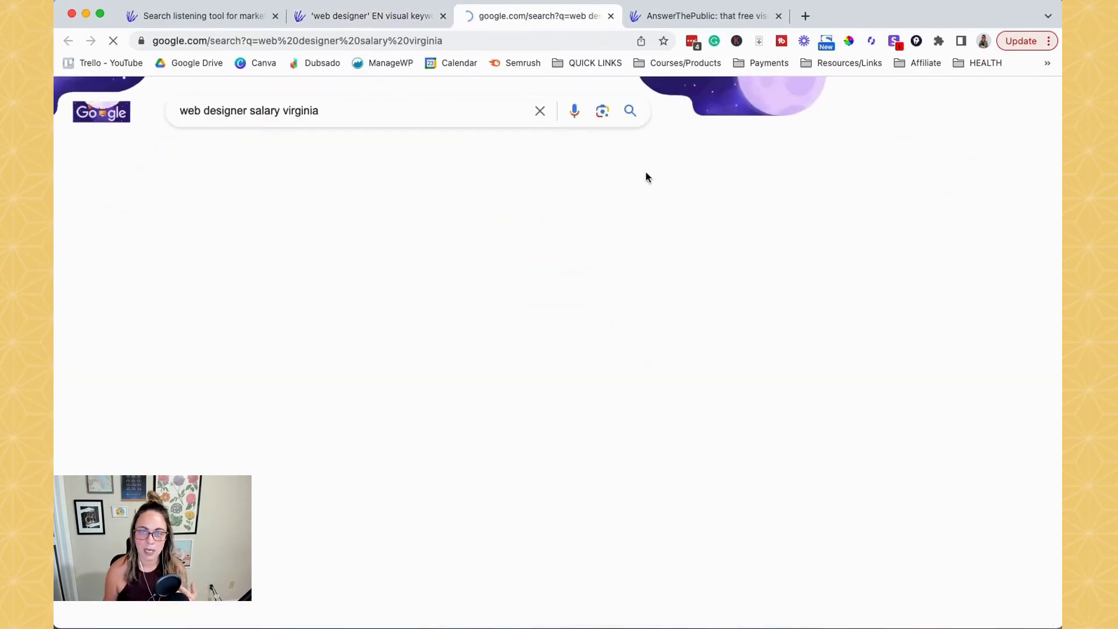
# Close the Google tab, toggle Related to data and back to wheel, and return to the report top
pyautogui.click(611, 16)
pyautogui.scroll(4, 350, 175)
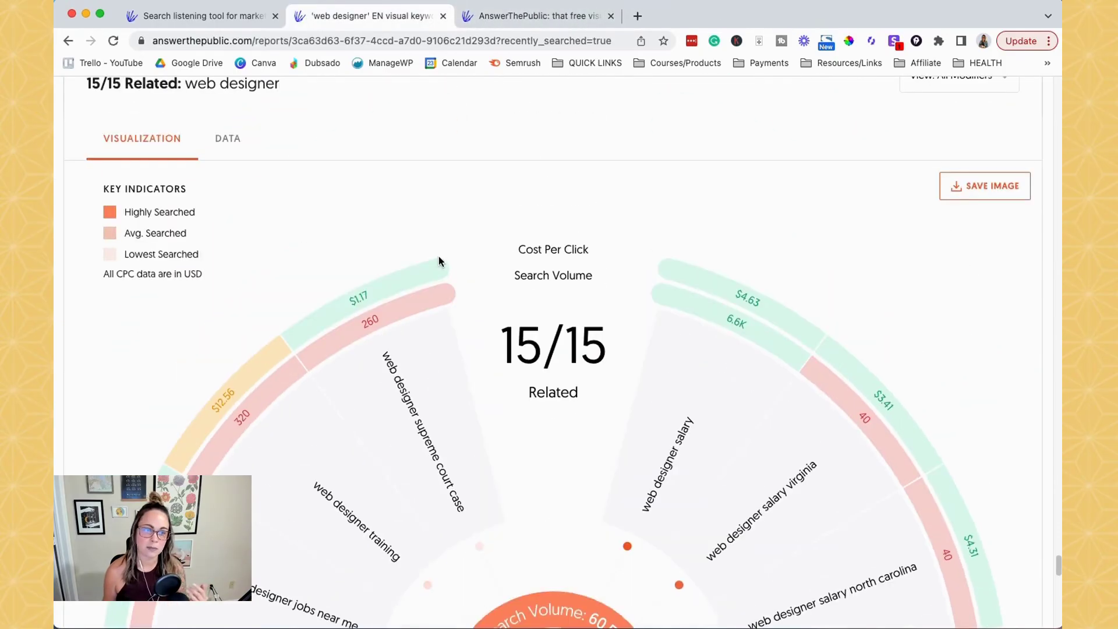
pyautogui.click(232, 141)
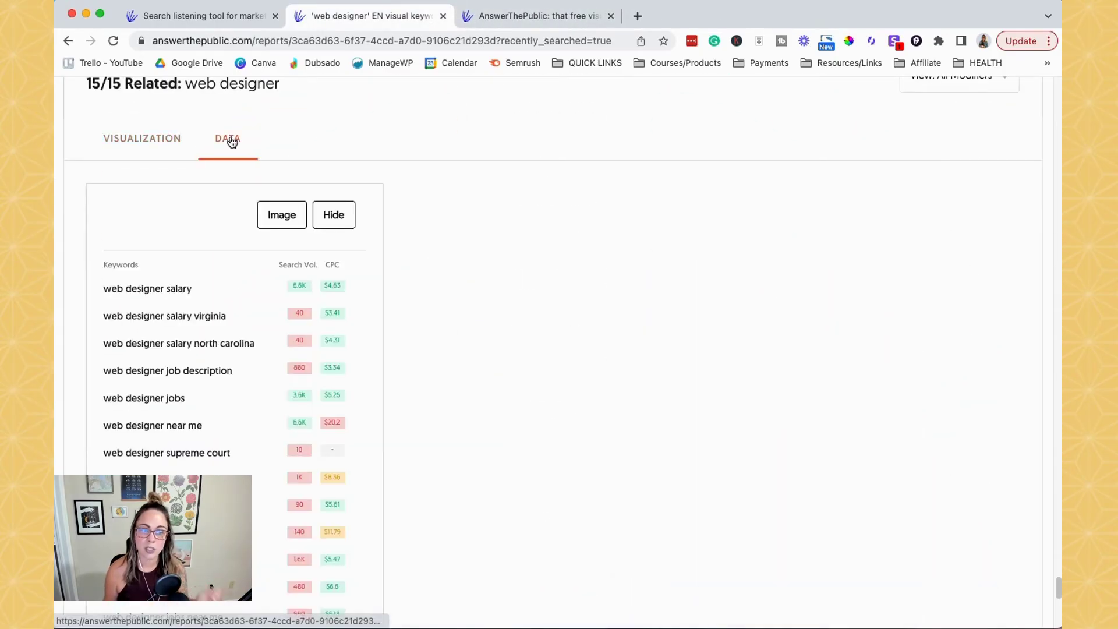
pyautogui.click(138, 144)
pyautogui.scroll(1, 994, 321)
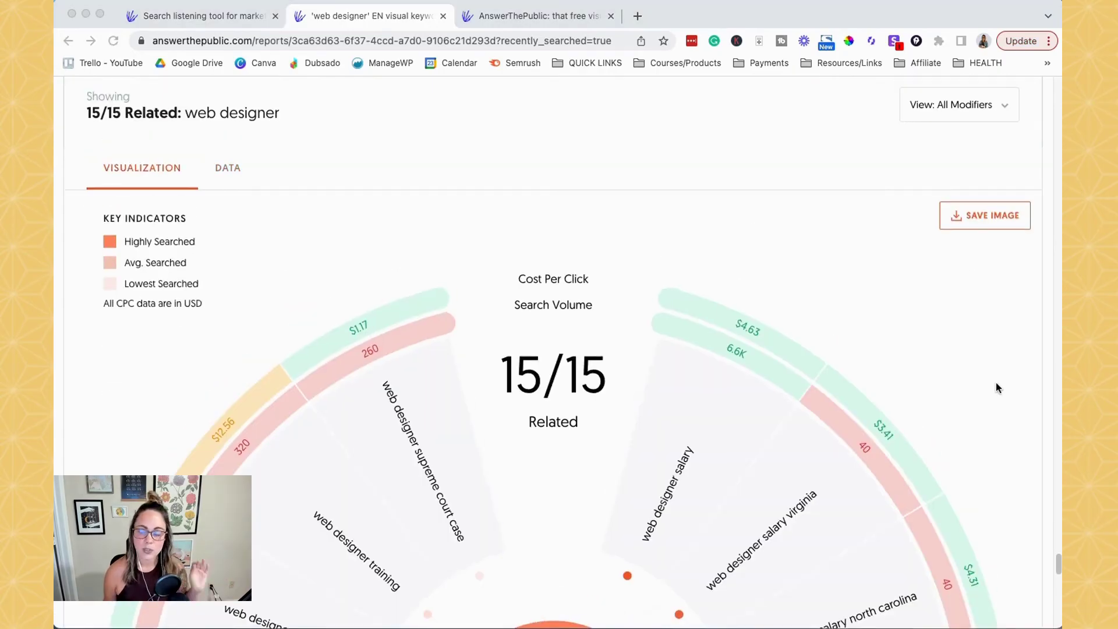
pyautogui.click(1003, 453)
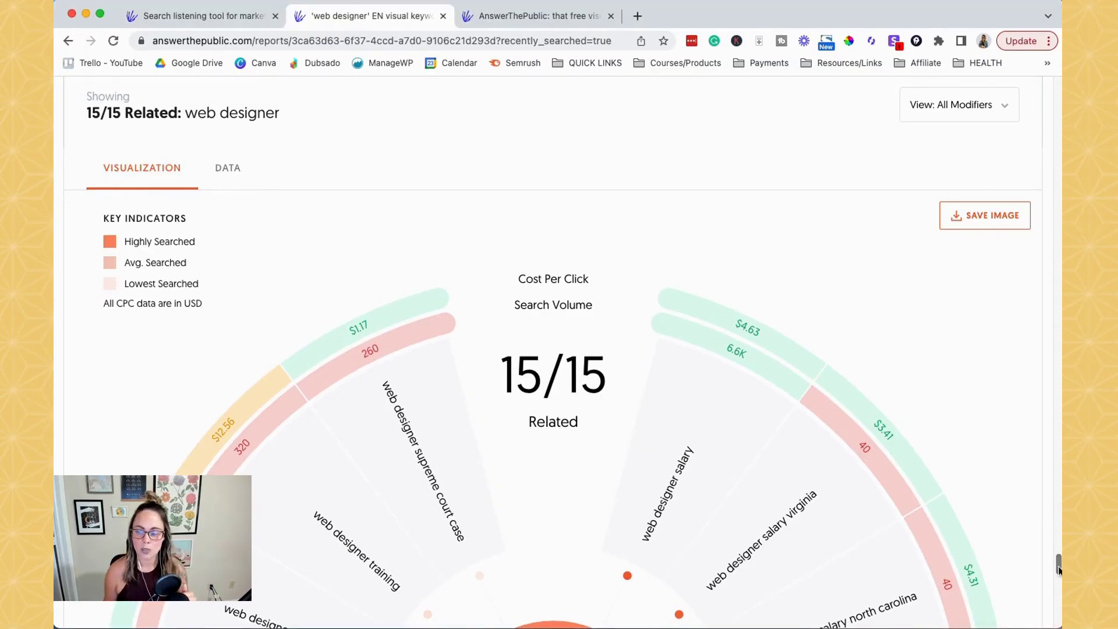
pyautogui.moveTo(1059, 564); pyautogui.dragTo(1051, 142)
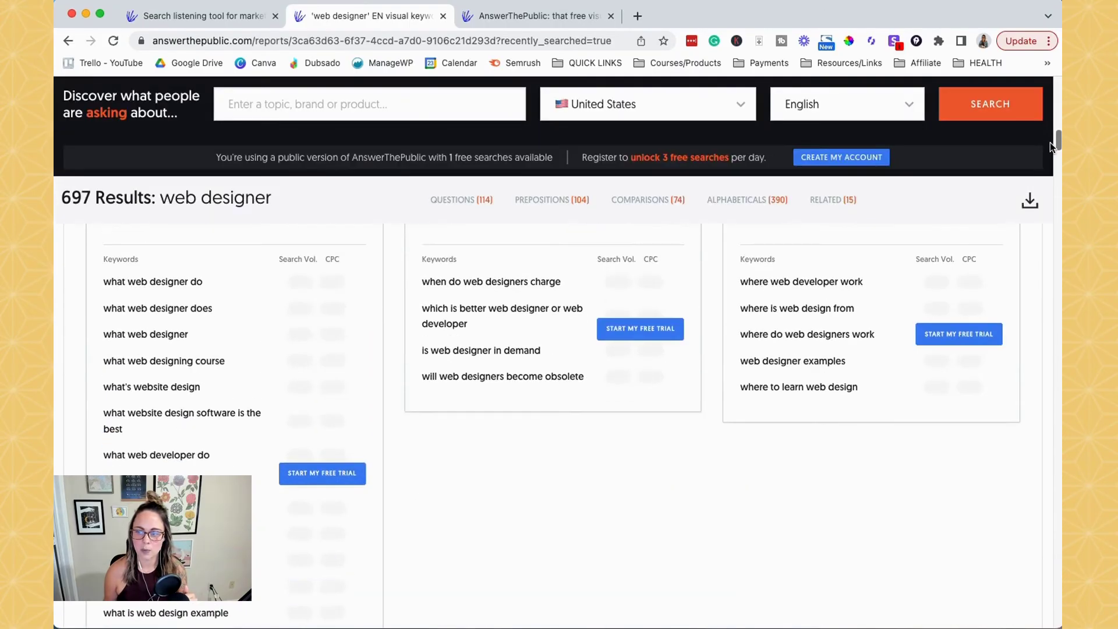
pyautogui.click(1030, 203)
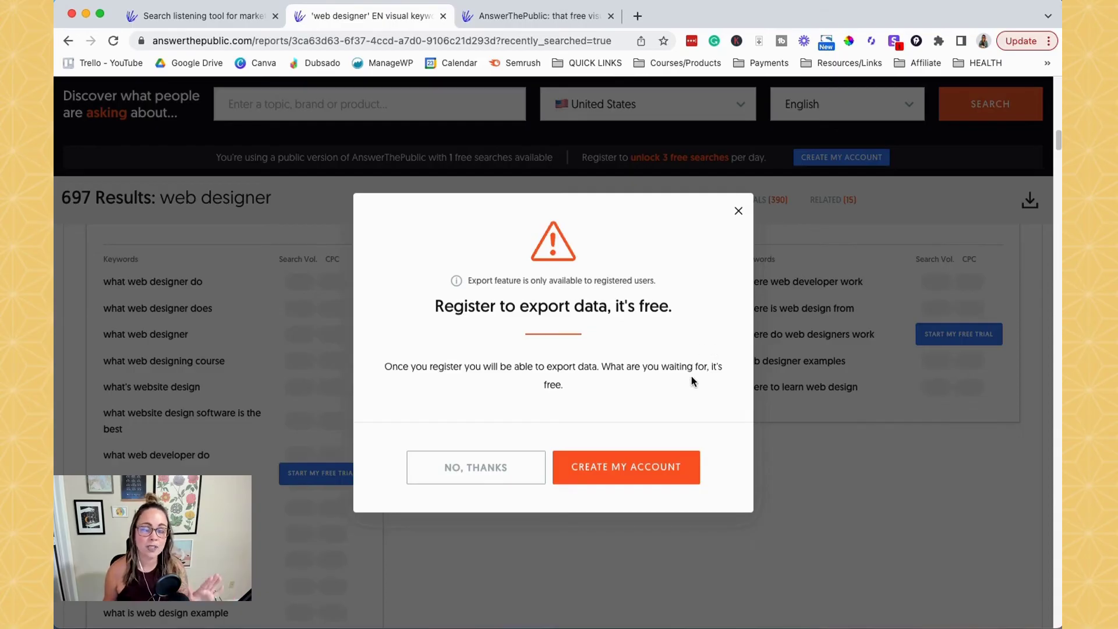
pyautogui.click(739, 214)
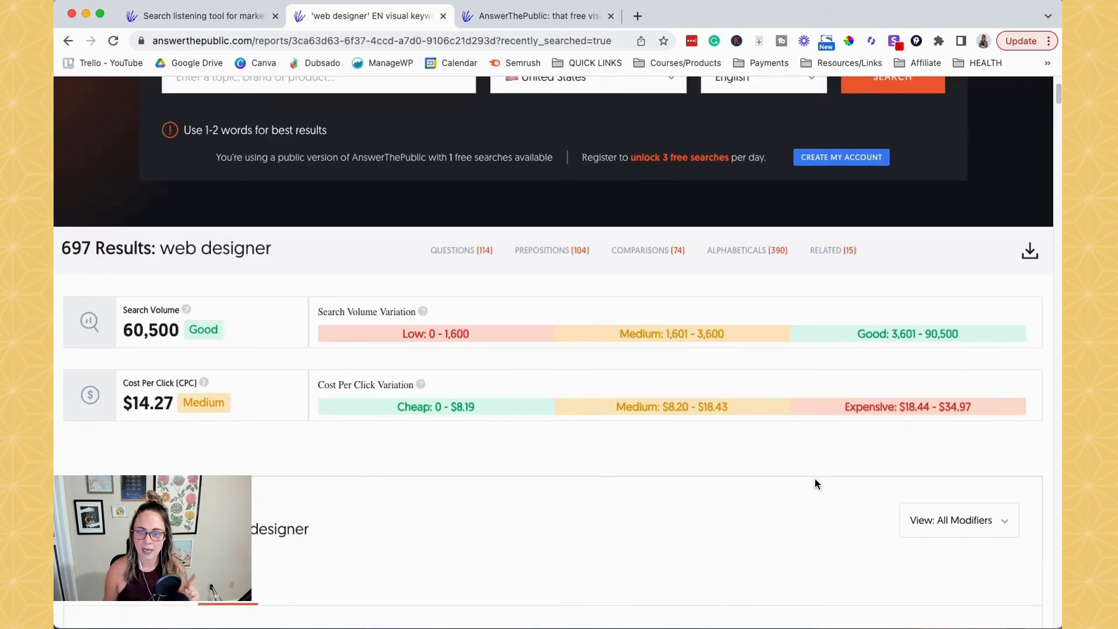
pyautogui.scroll(2, 815, 480)
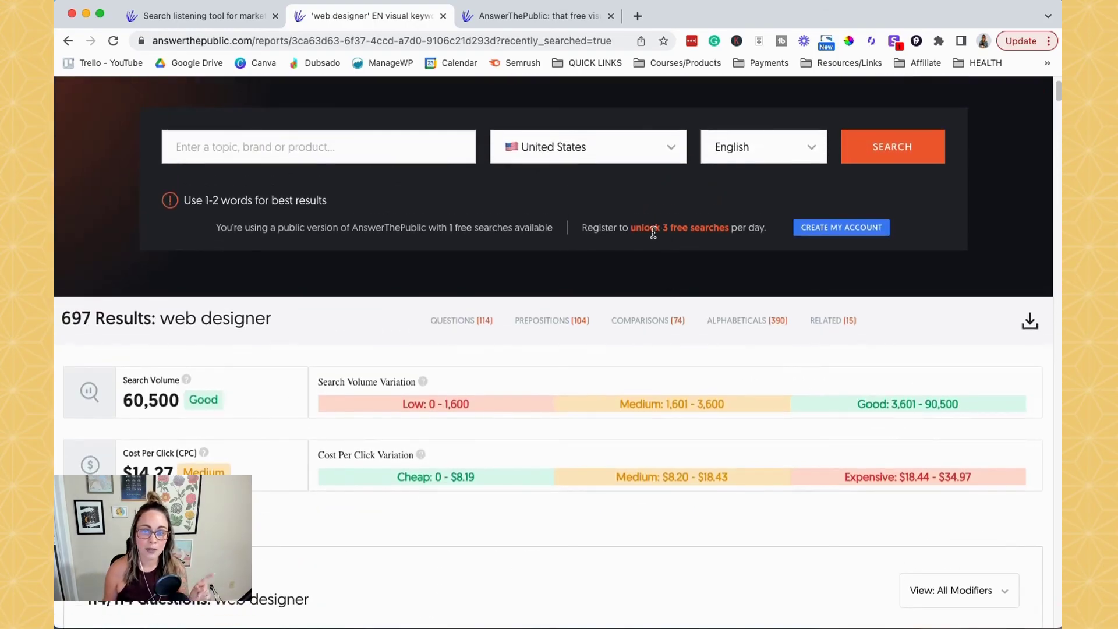
pyautogui.scroll(1, 834, 399)
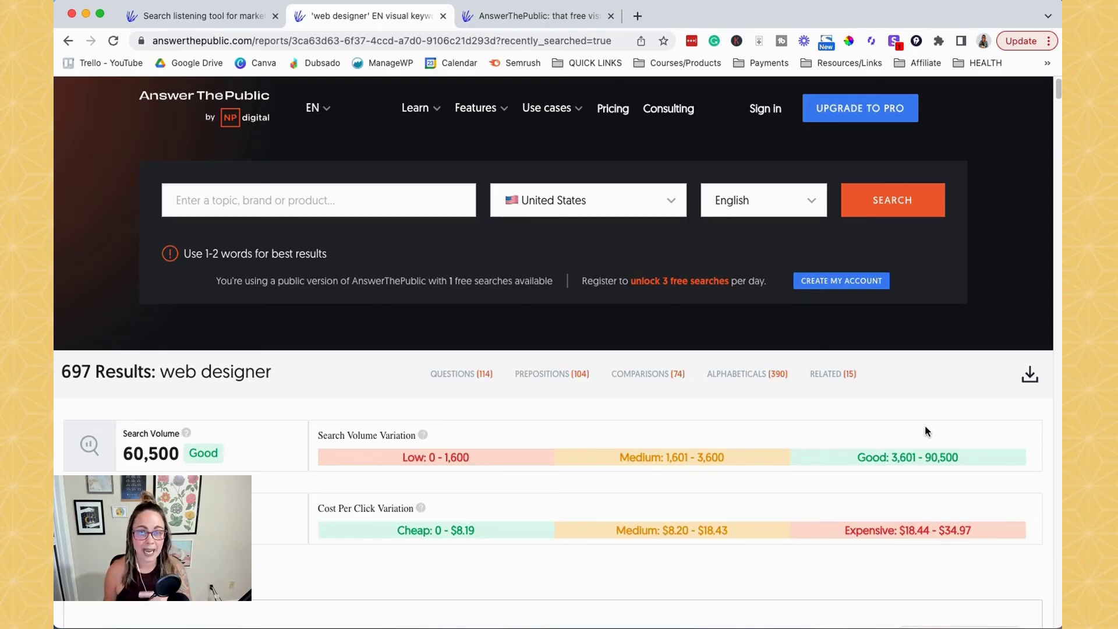
pyautogui.press('super+Tab')
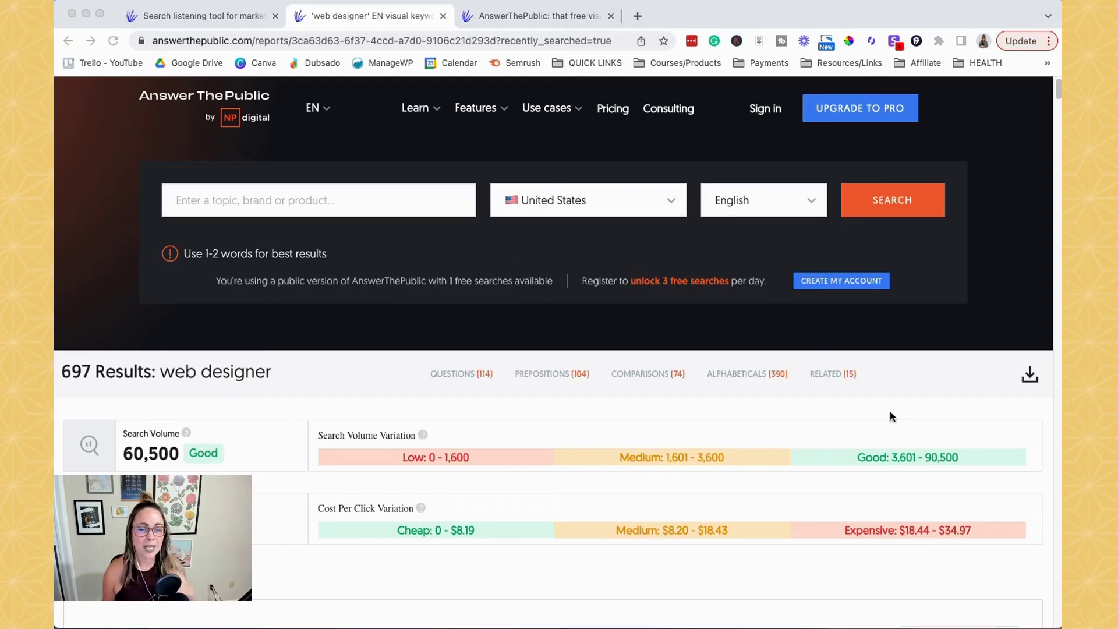
# Open the pricing page, then look back over the web designer report
pyautogui.click(557, 17)
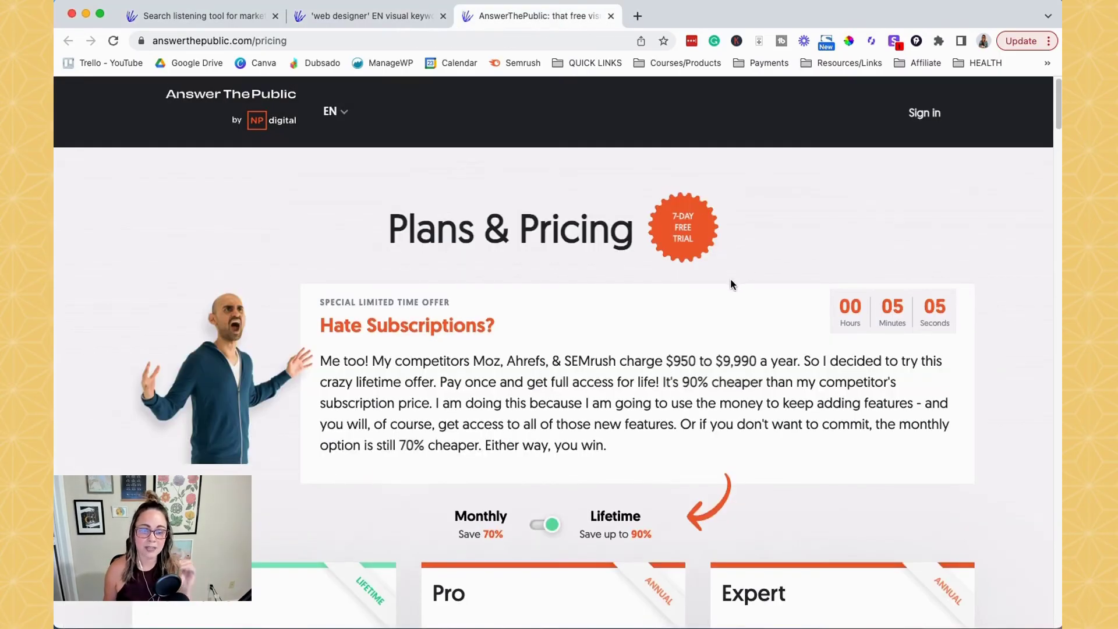
pyautogui.scroll(-5, 731, 278)
pyautogui.scroll(-2, 729, 279)
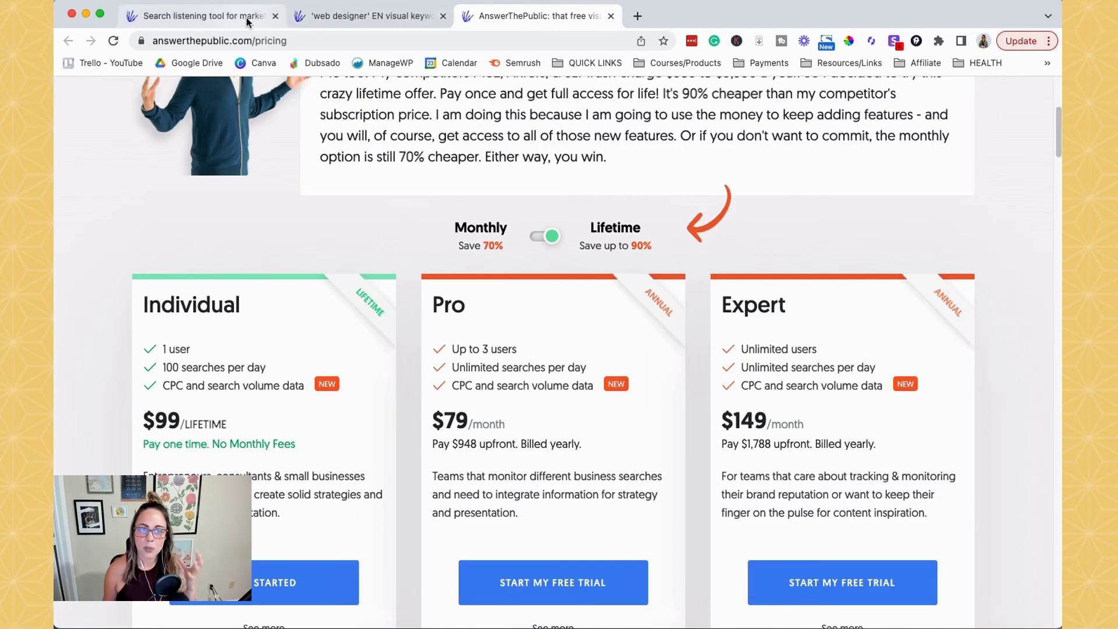
pyautogui.click(318, 17)
pyautogui.scroll(-10, 780, 302)
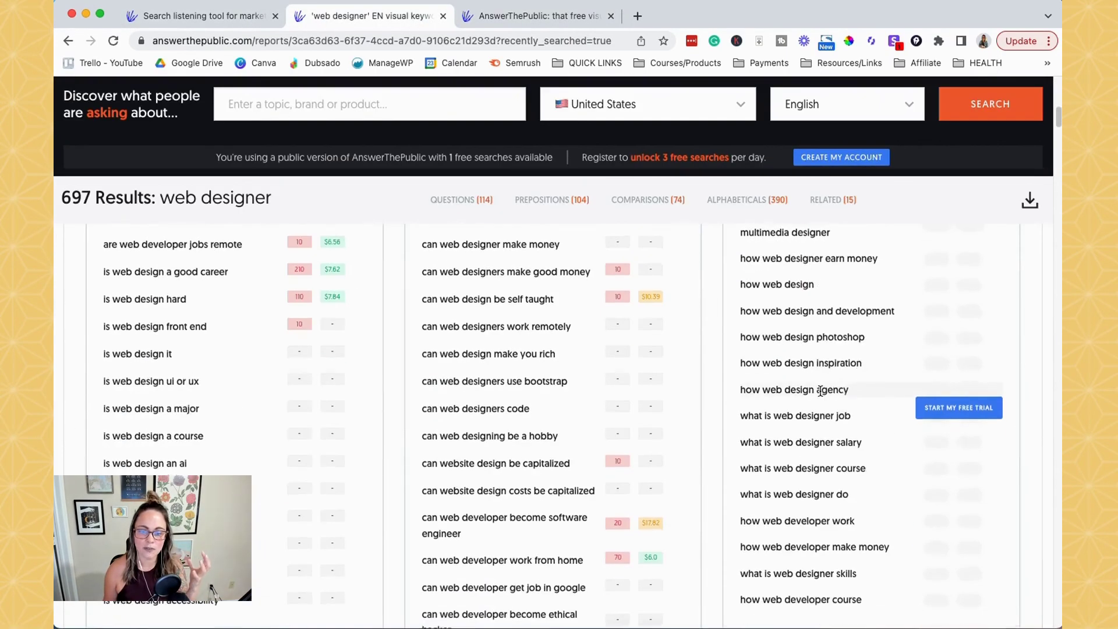
pyautogui.scroll(-7, 819, 408)
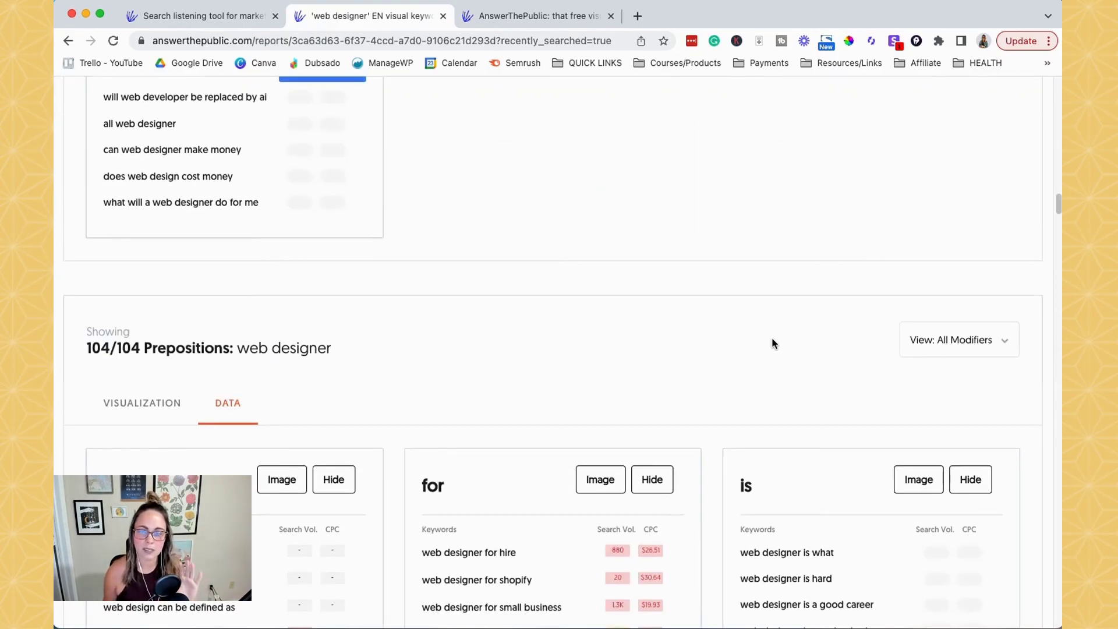
# Compare Individual, Pro ($79/month) and Expert ($149/month) plans under Monthly and Lifetime pricing
pyautogui.click(562, 18)
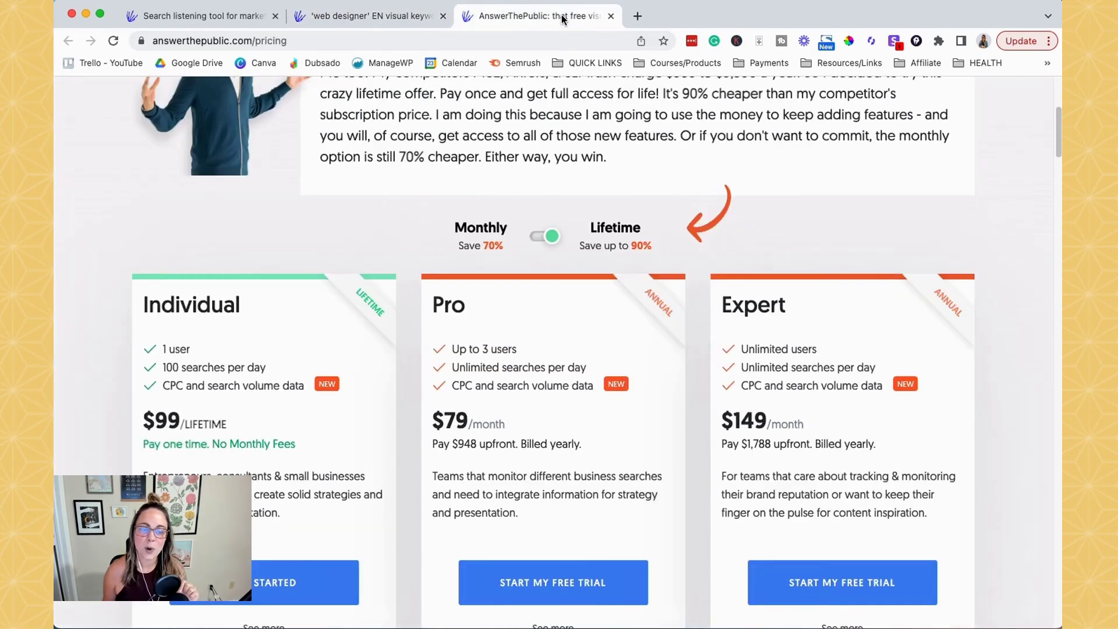
pyautogui.click(534, 239)
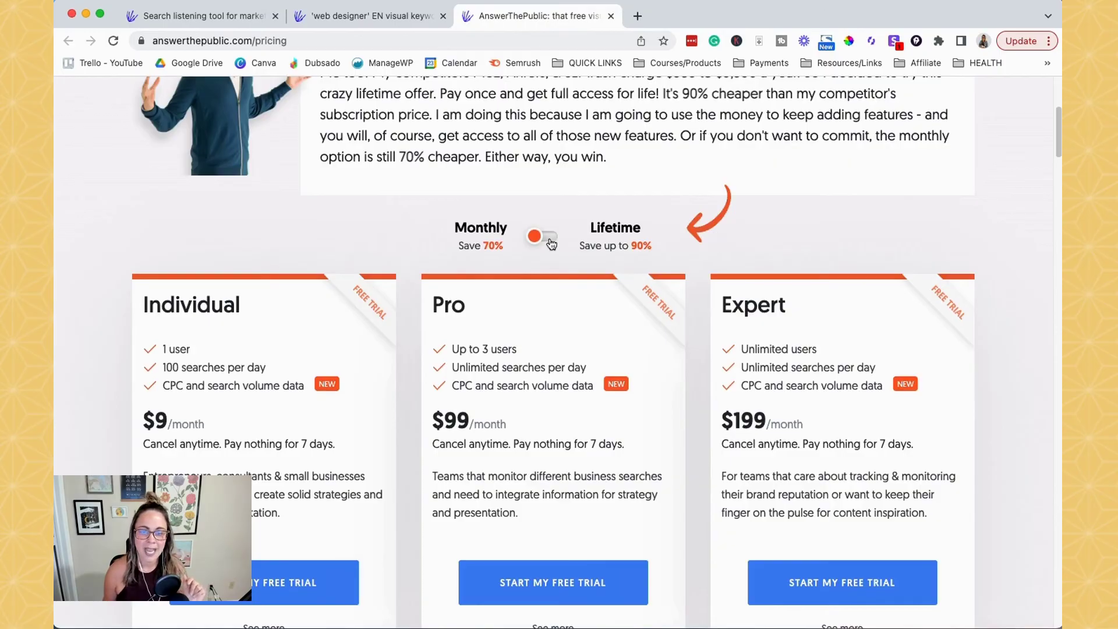
pyautogui.click(551, 240)
pyautogui.scroll(-3, 383, 233)
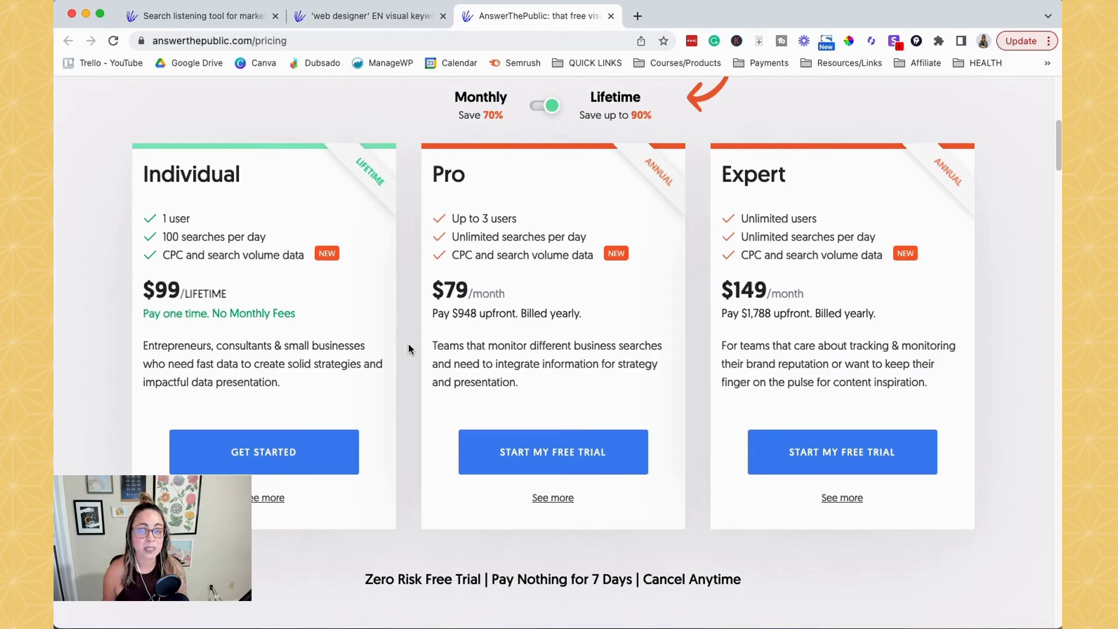
pyautogui.scroll(7, 414, 344)
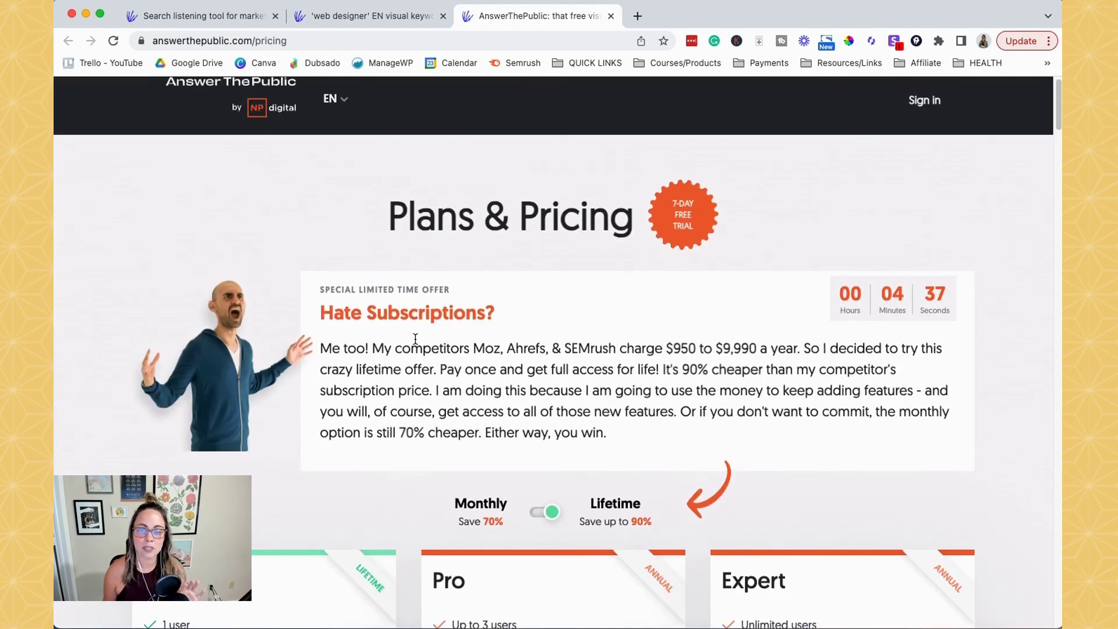
pyautogui.scroll(-1, 416, 339)
pyautogui.scroll(-3, 415, 339)
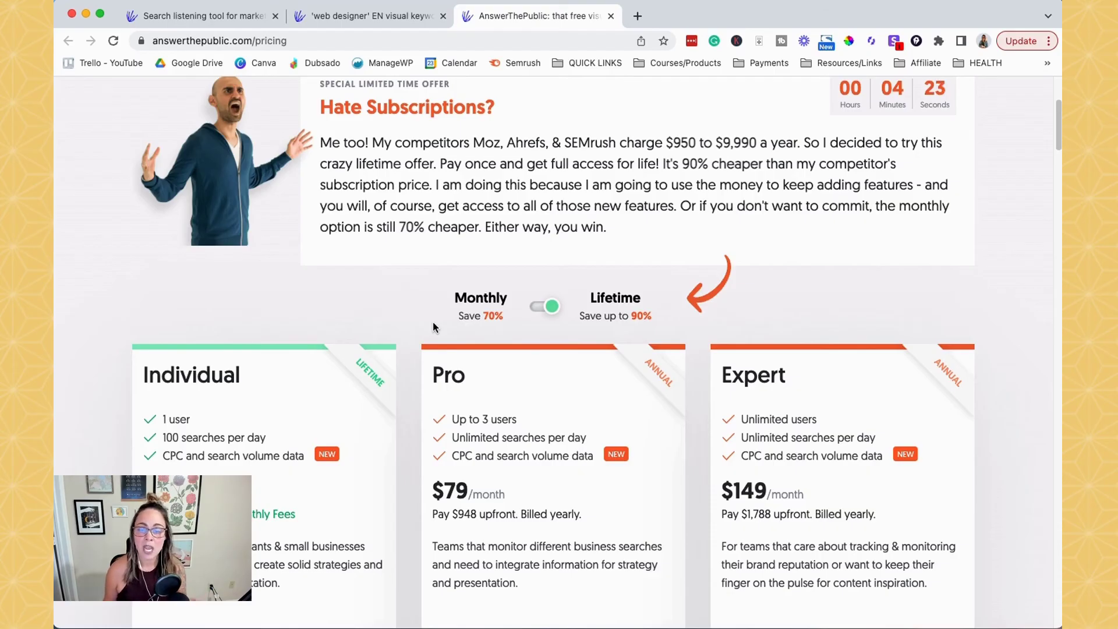
pyautogui.click(337, 16)
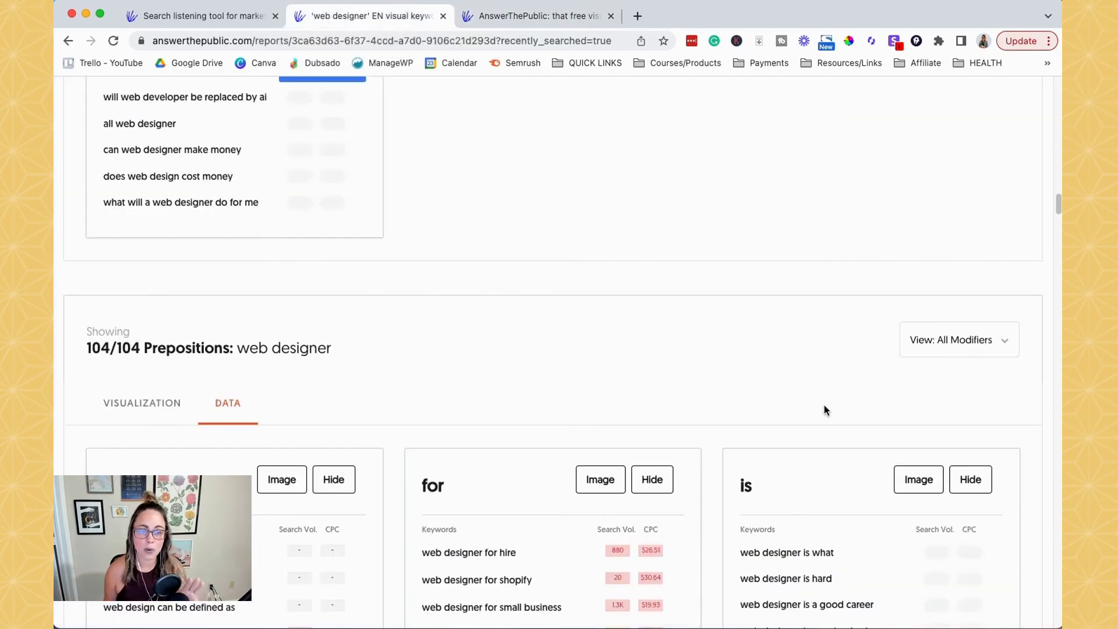
pyautogui.scroll(15, 809, 402)
pyautogui.scroll(10, 770, 412)
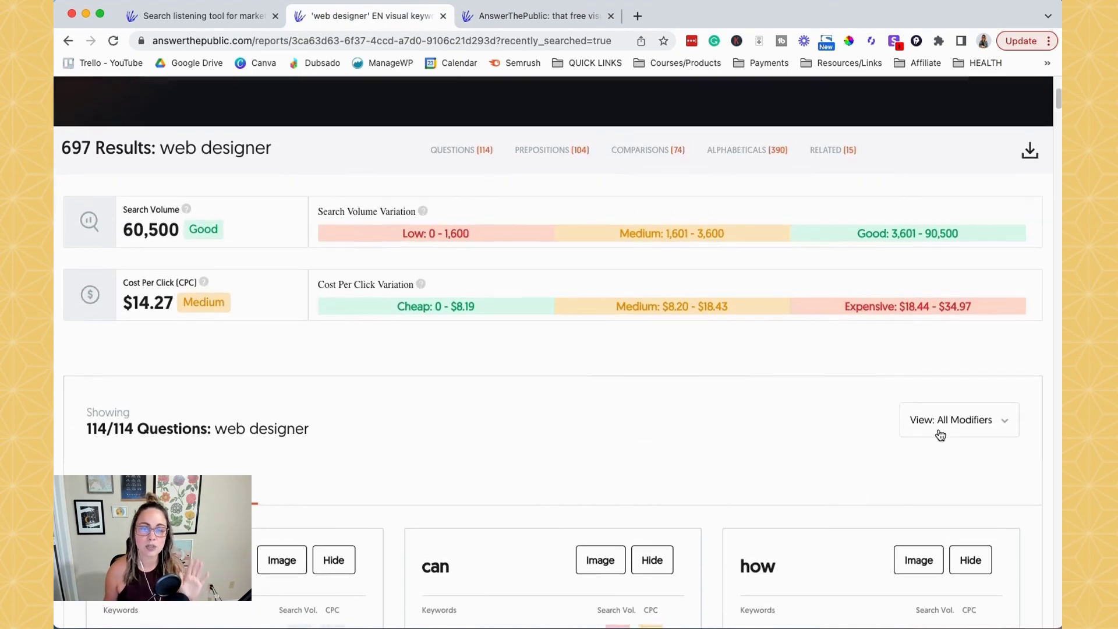
pyautogui.scroll(3, 942, 434)
pyautogui.scroll(-6, 893, 429)
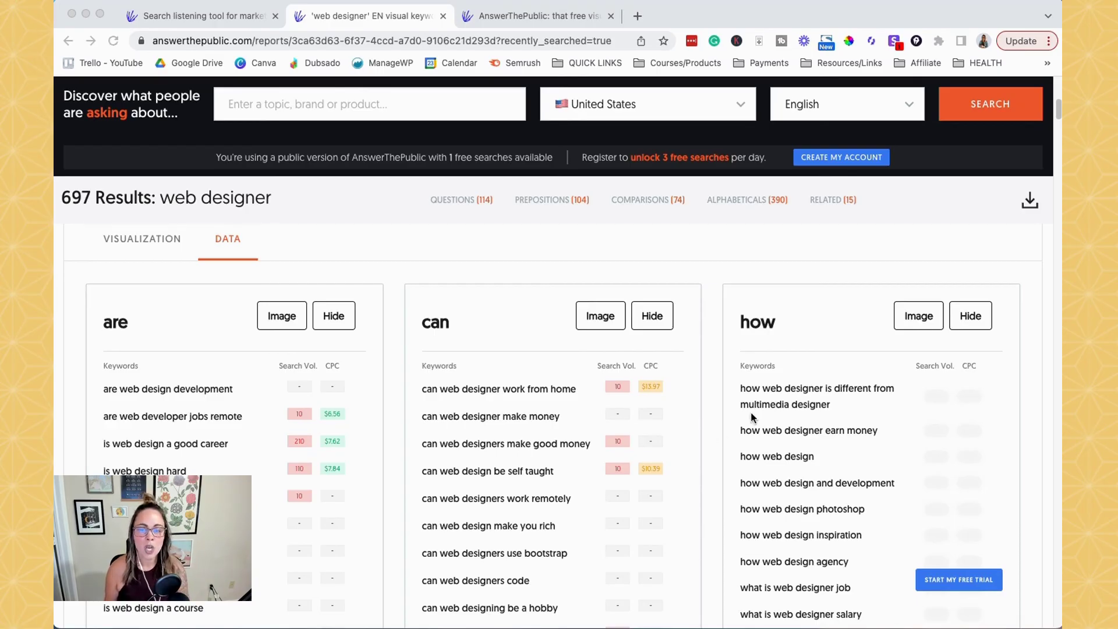
pyautogui.scroll(-3, 751, 419)
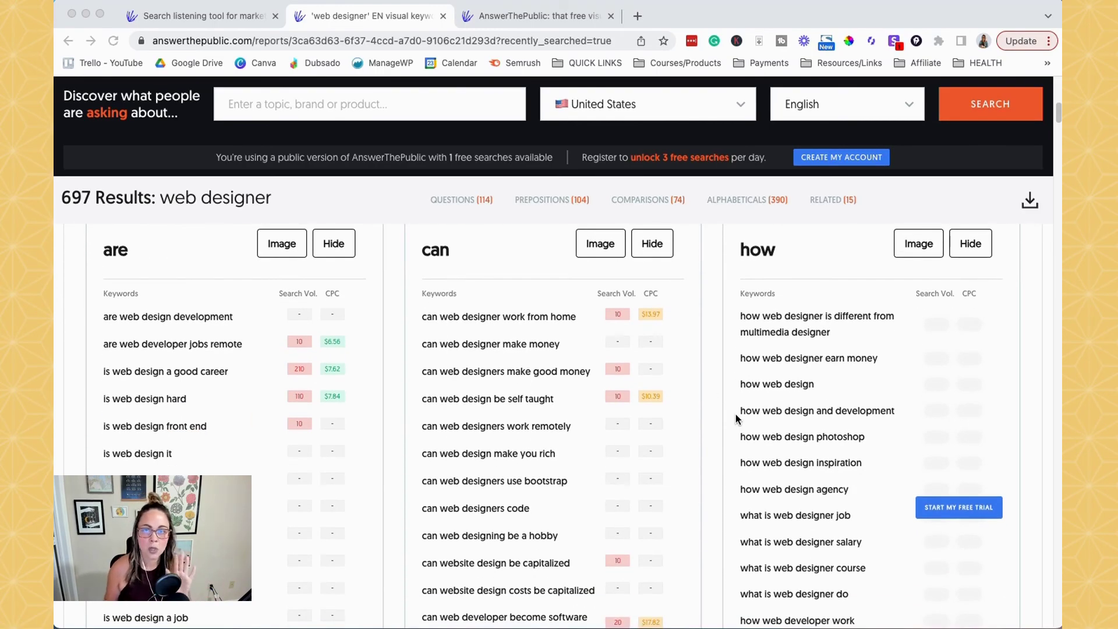